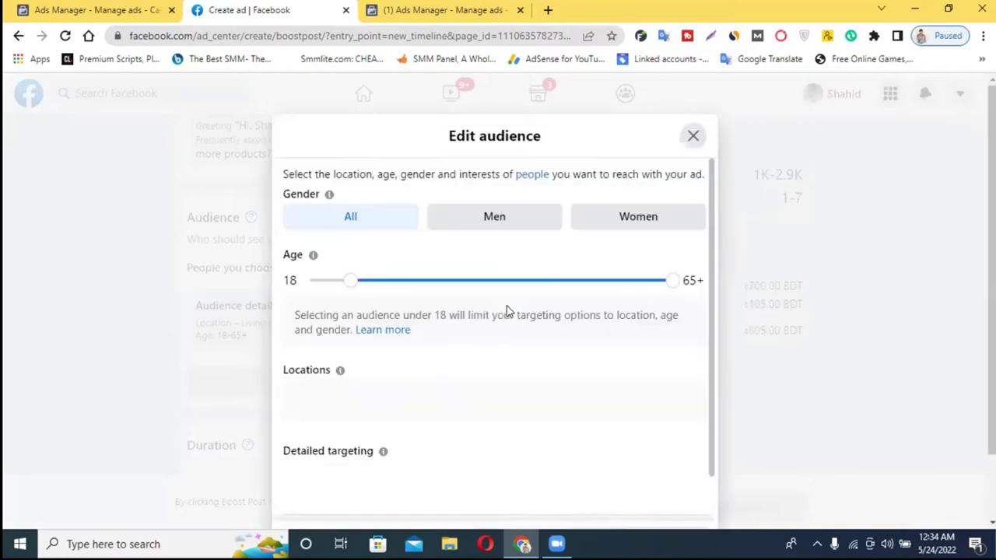
# - Close the audience editor, keeping ages 18–65+ within 10 mi of Tangail, Bangladesh
pyautogui.scroll(-1, 420, 280)
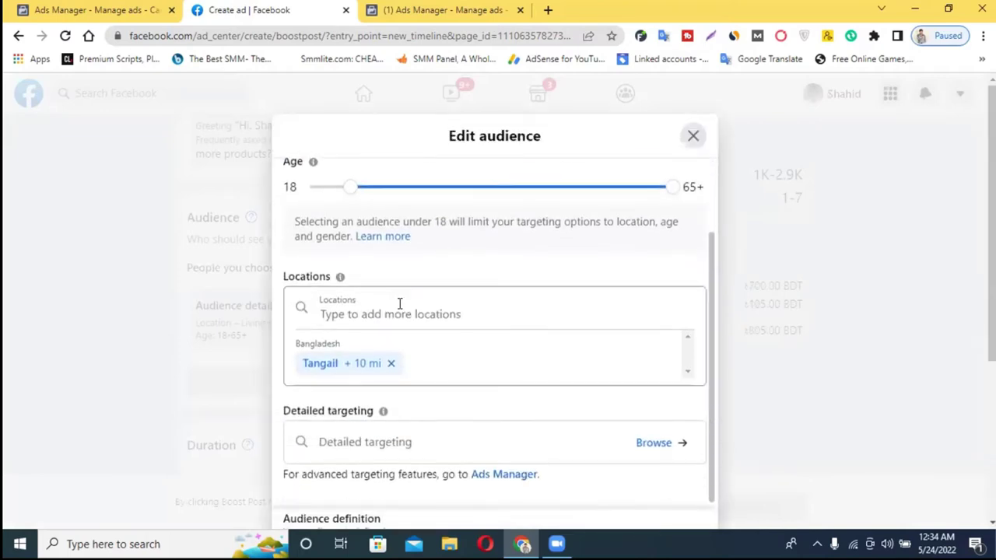
pyautogui.click(414, 425)
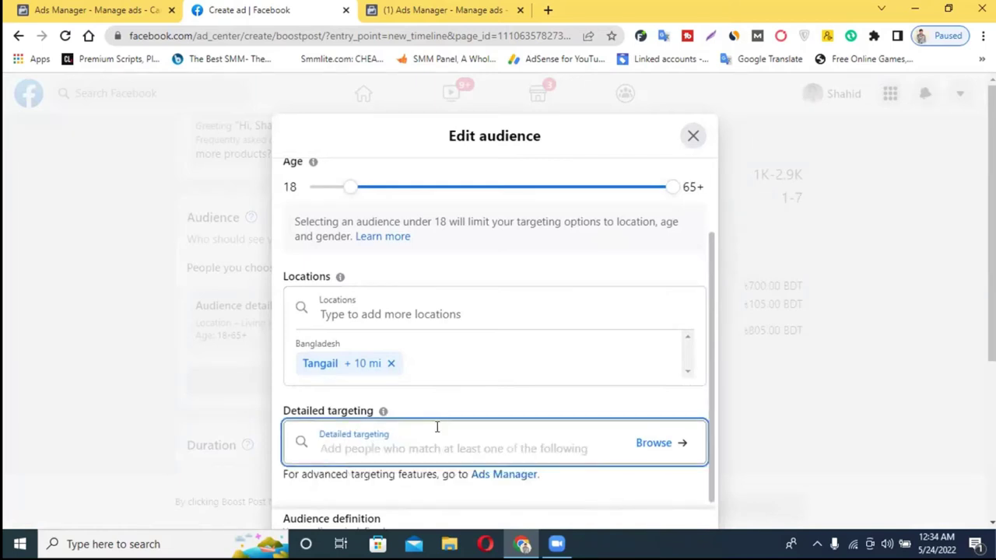
pyautogui.click(693, 135)
pyautogui.click(654, 336)
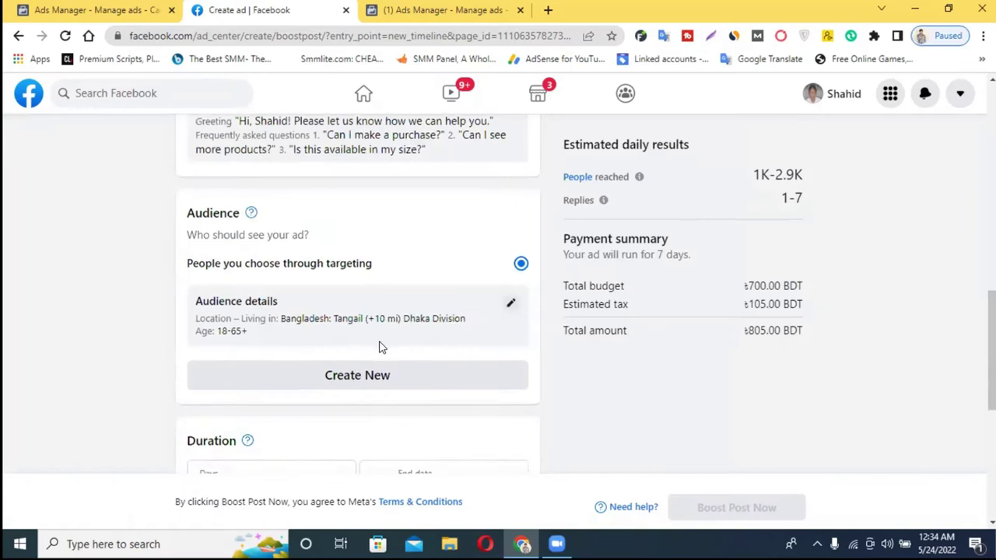
# - Review the boost form, then return to the Ads Manager list of two campaigns
pyautogui.scroll(-3, 378, 344)
pyautogui.scroll(-3, 366, 327)
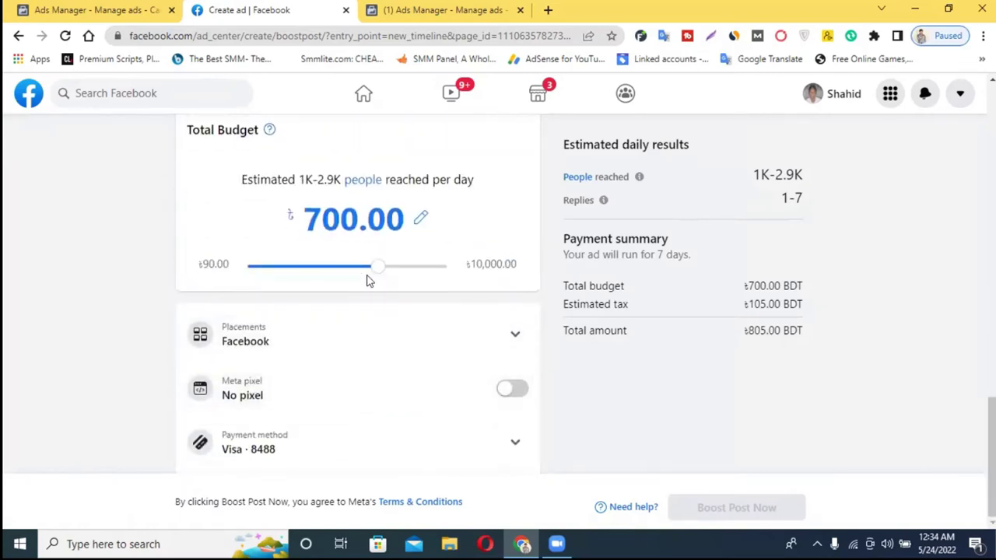
pyautogui.scroll(10, 360, 315)
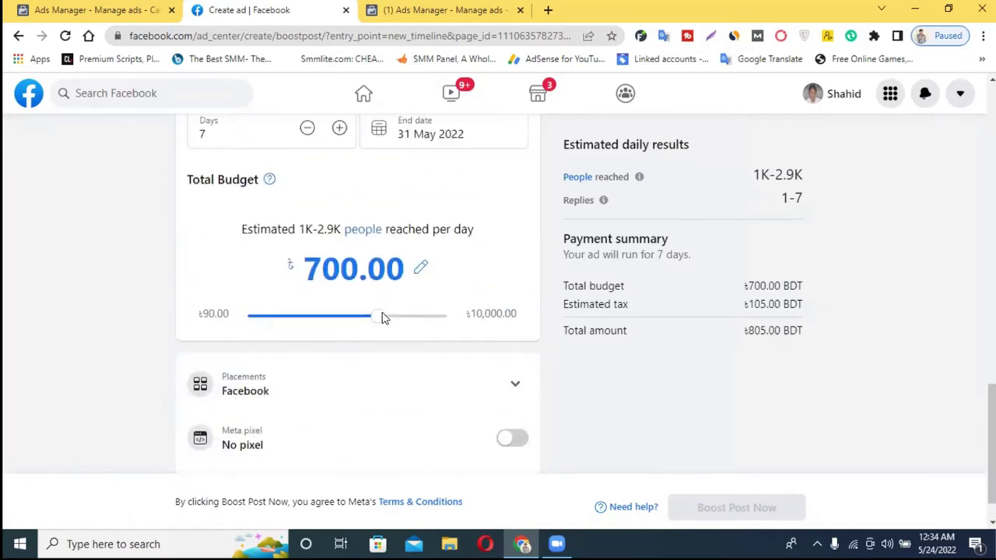
pyautogui.scroll(4, 656, 296)
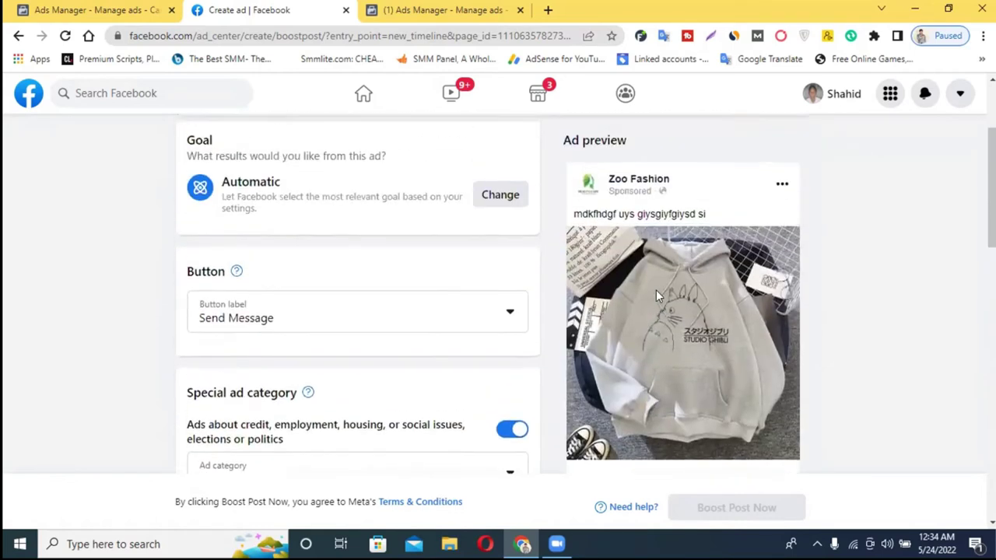
pyautogui.scroll(-1, 660, 278)
pyautogui.scroll(-4, 685, 256)
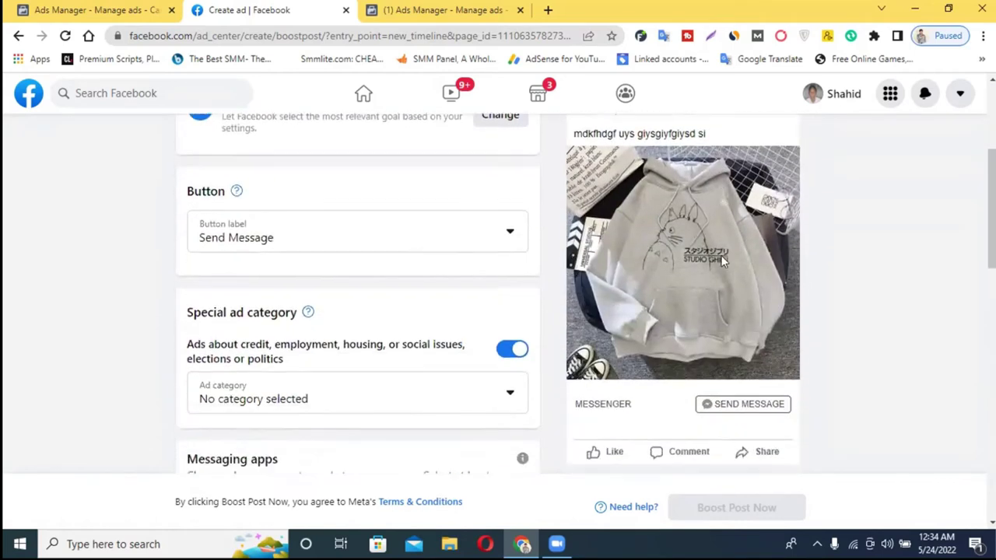
pyautogui.scroll(3, 716, 262)
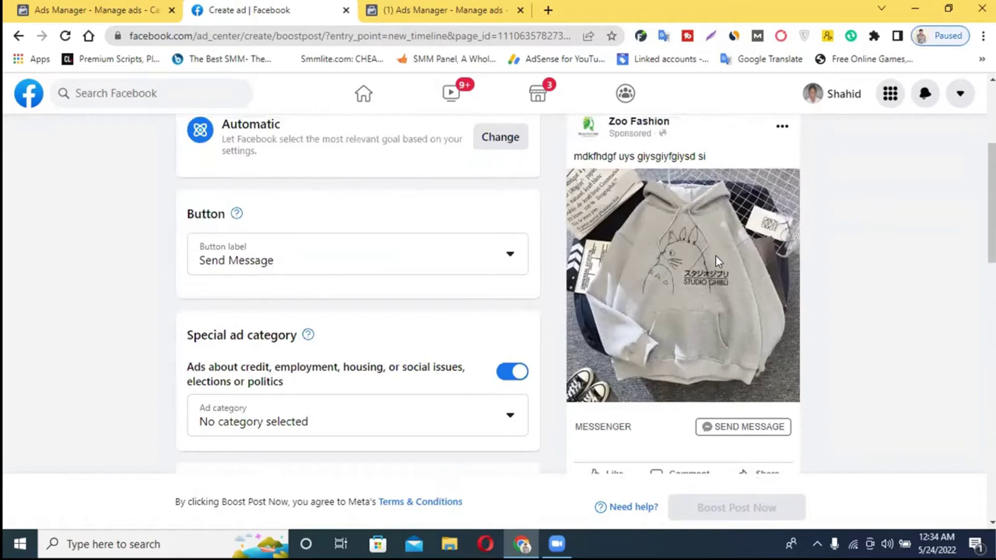
pyautogui.scroll(-3, 715, 261)
pyautogui.scroll(-10, 717, 262)
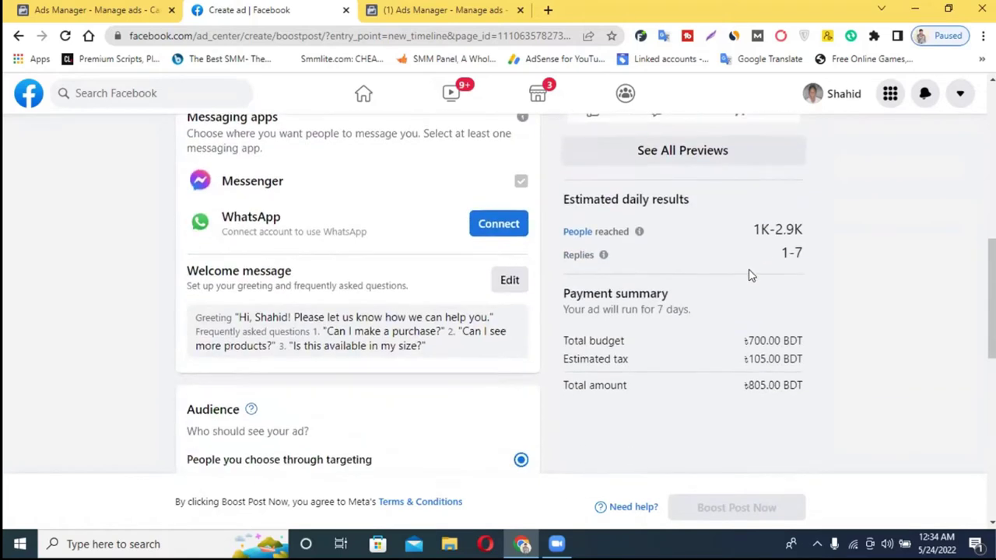
pyautogui.scroll(-1, 752, 275)
pyautogui.scroll(4, 732, 276)
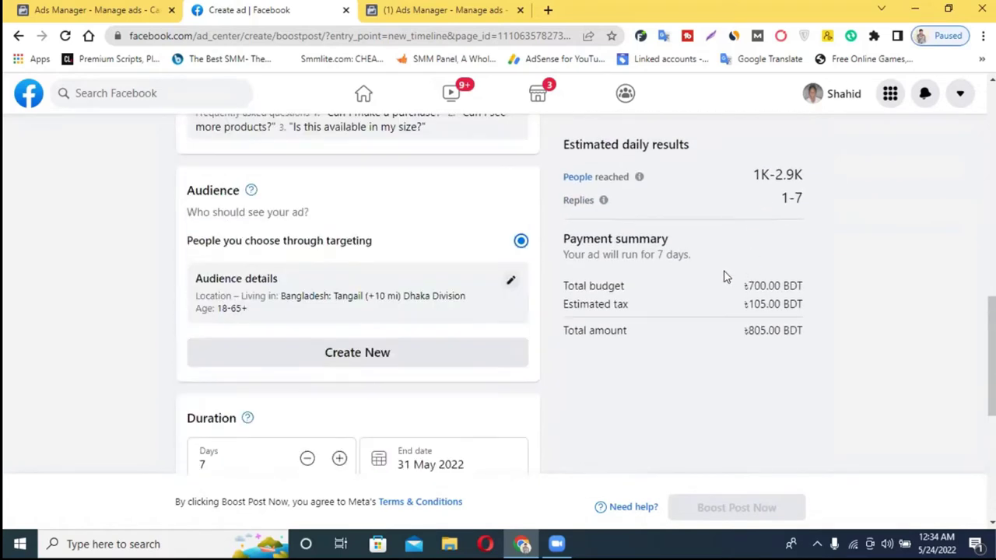
pyautogui.scroll(7, 685, 259)
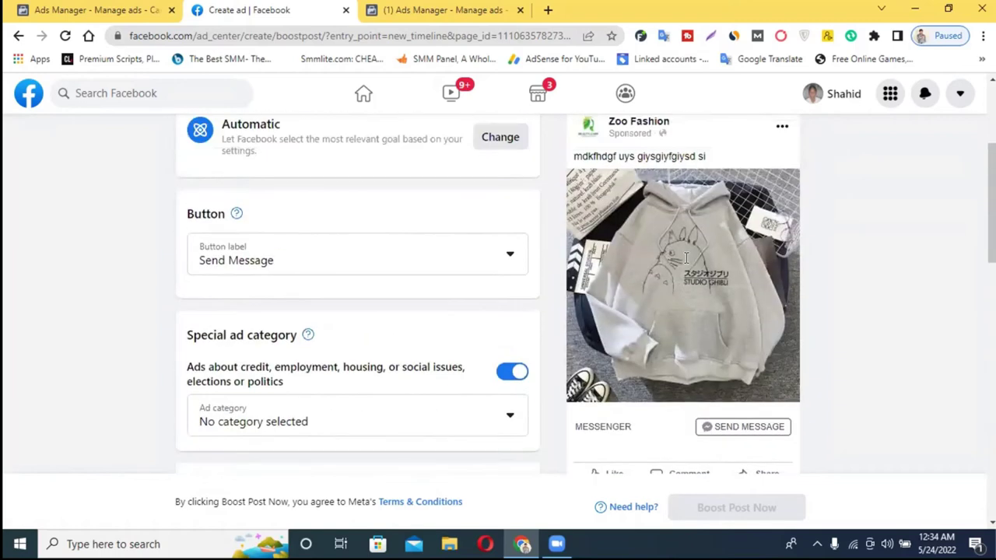
pyautogui.scroll(3, 569, 290)
pyautogui.scroll(-3, 674, 270)
pyautogui.scroll(3, 663, 276)
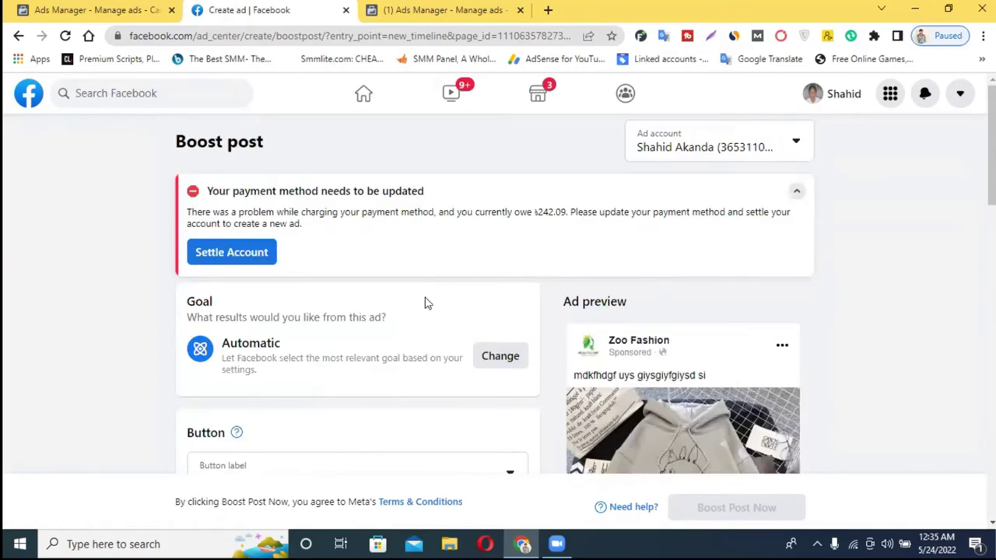
pyautogui.scroll(-7, 662, 266)
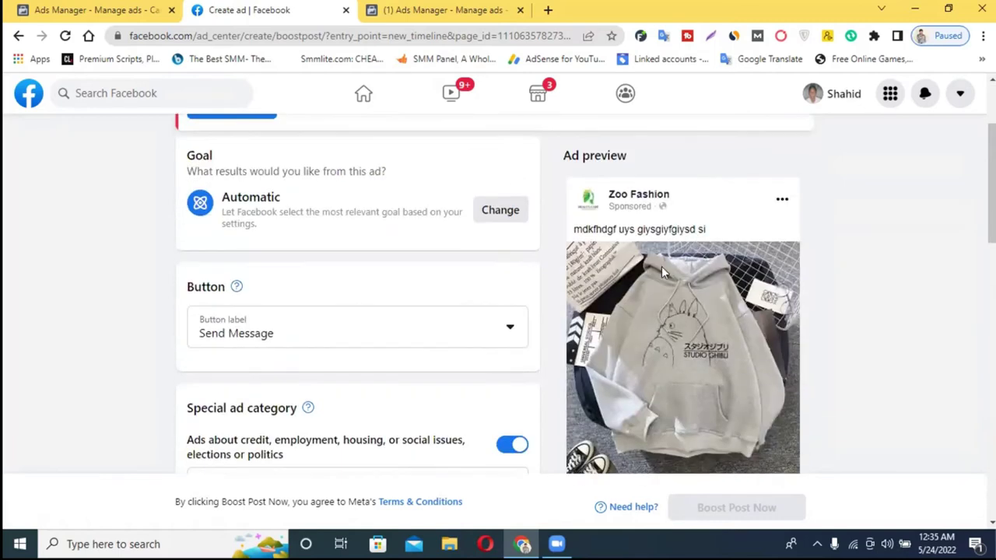
pyautogui.scroll(2, 728, 263)
pyautogui.scroll(3, 729, 263)
pyautogui.click(85, 9)
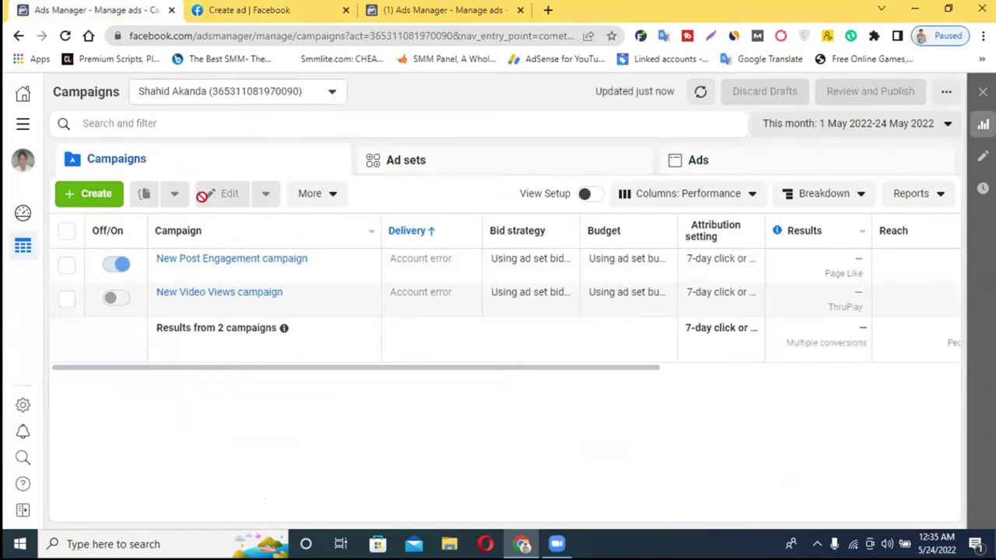
pyautogui.click(82, 193)
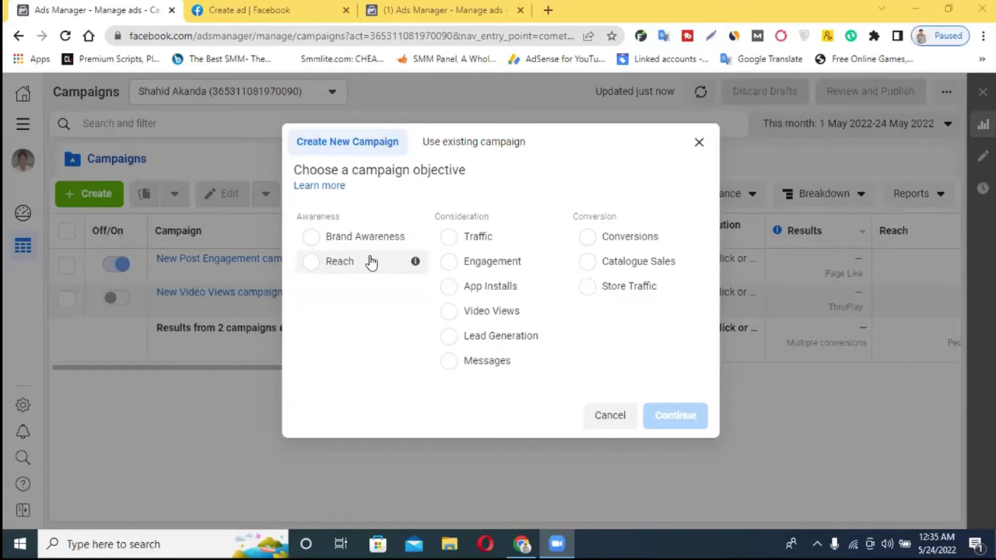
pyautogui.click(268, 9)
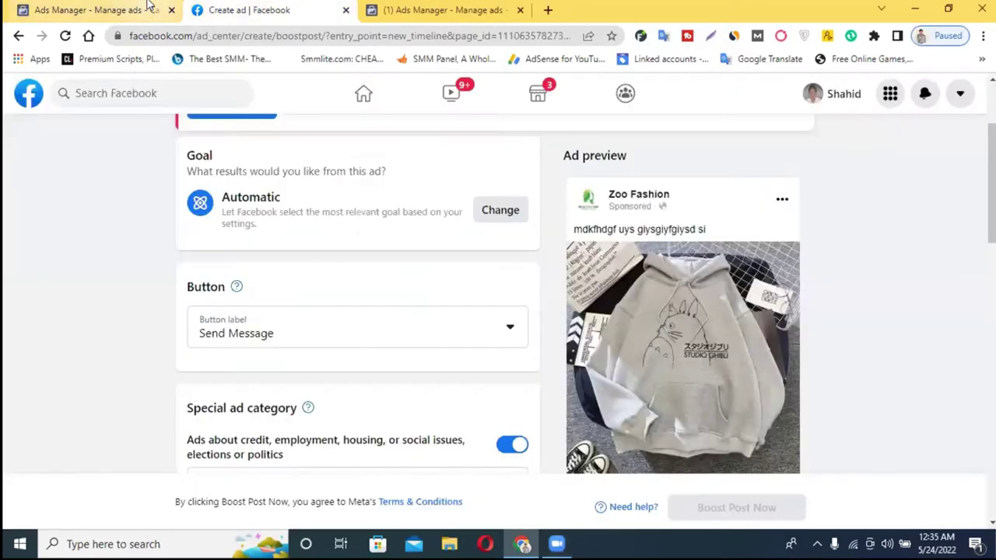
pyautogui.click(140, 10)
pyautogui.click(280, 5)
pyautogui.scroll(2, 462, 275)
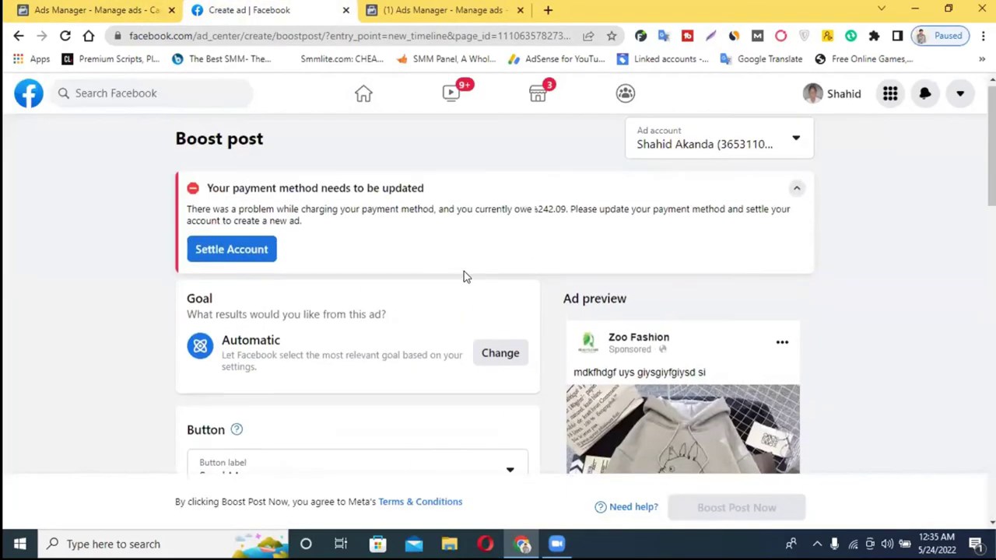
pyautogui.scroll(-4, 529, 275)
pyautogui.scroll(-3, 560, 269)
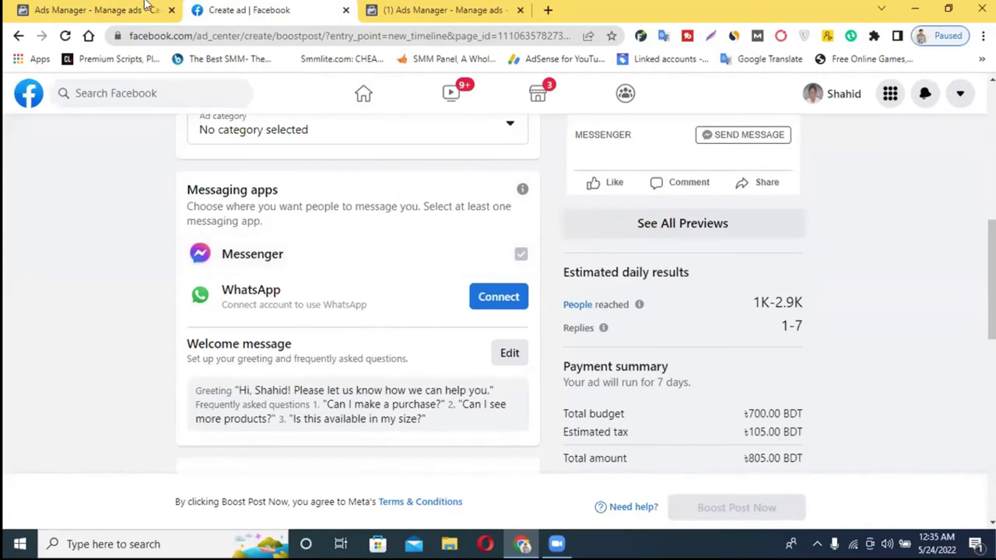
pyautogui.click(145, 6)
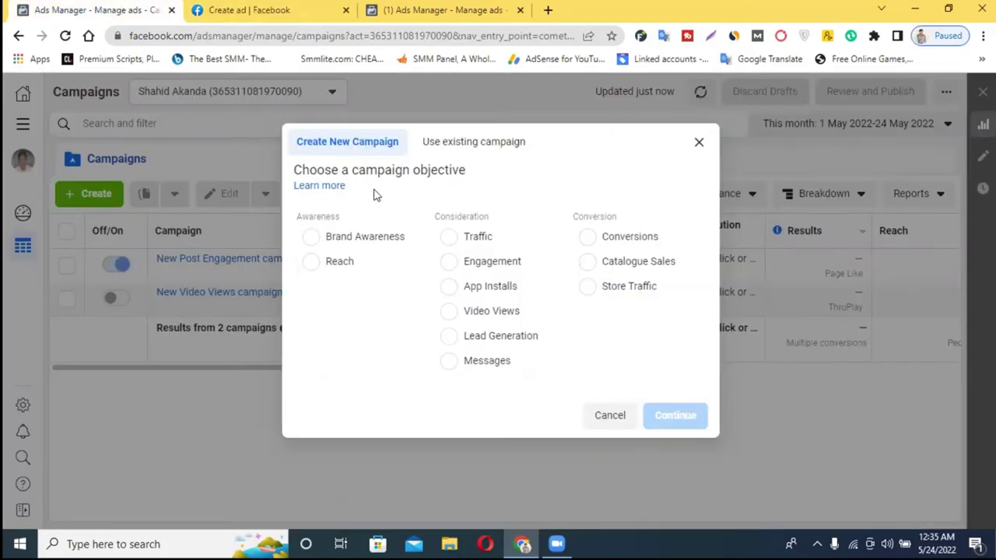
pyautogui.click(612, 418)
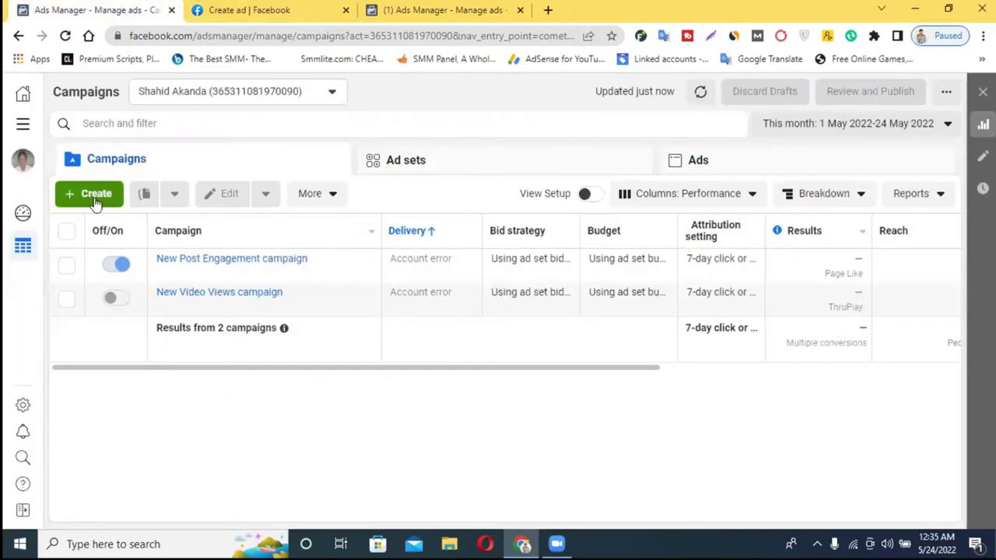
pyautogui.click(94, 196)
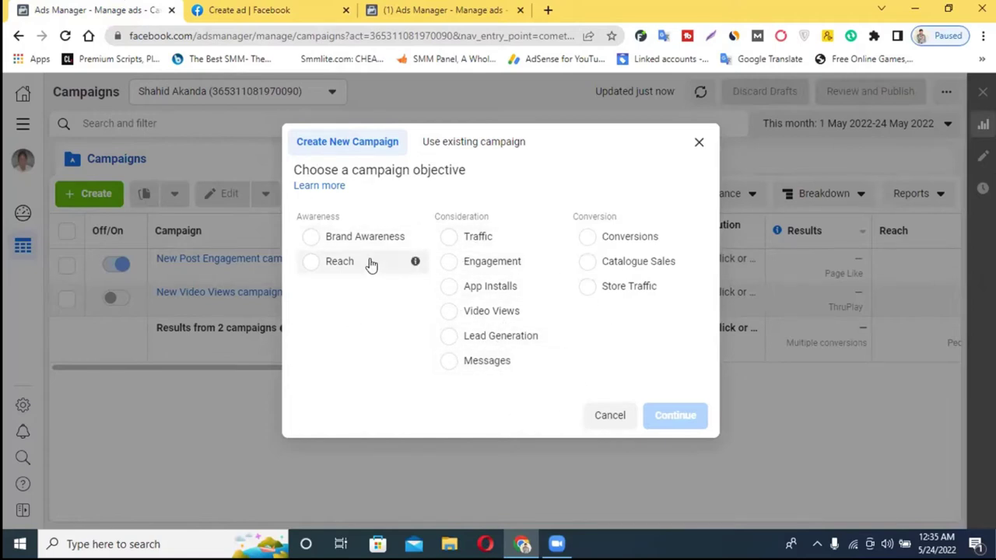
pyautogui.click(270, 8)
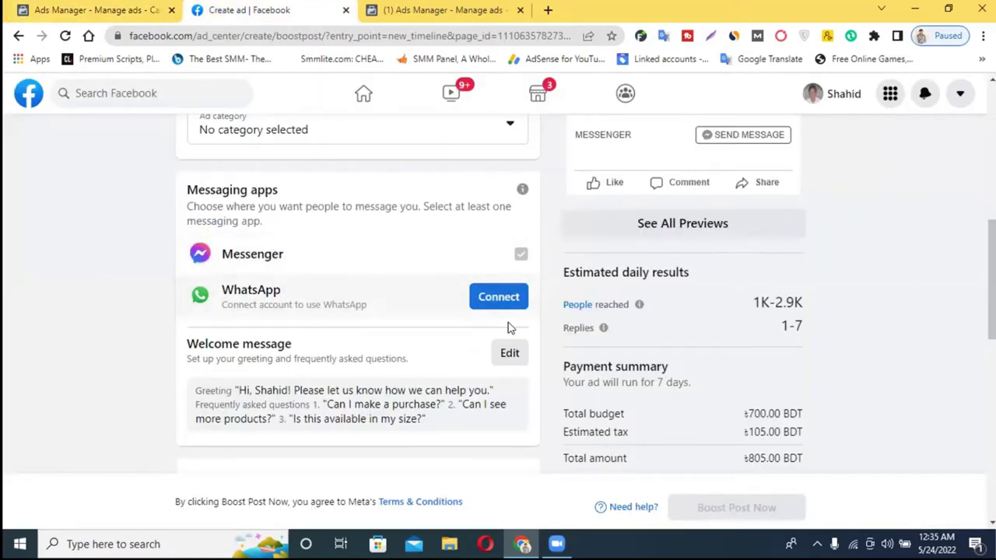
pyautogui.scroll(3, 507, 325)
pyautogui.scroll(1, 628, 265)
pyautogui.scroll(-3, 628, 256)
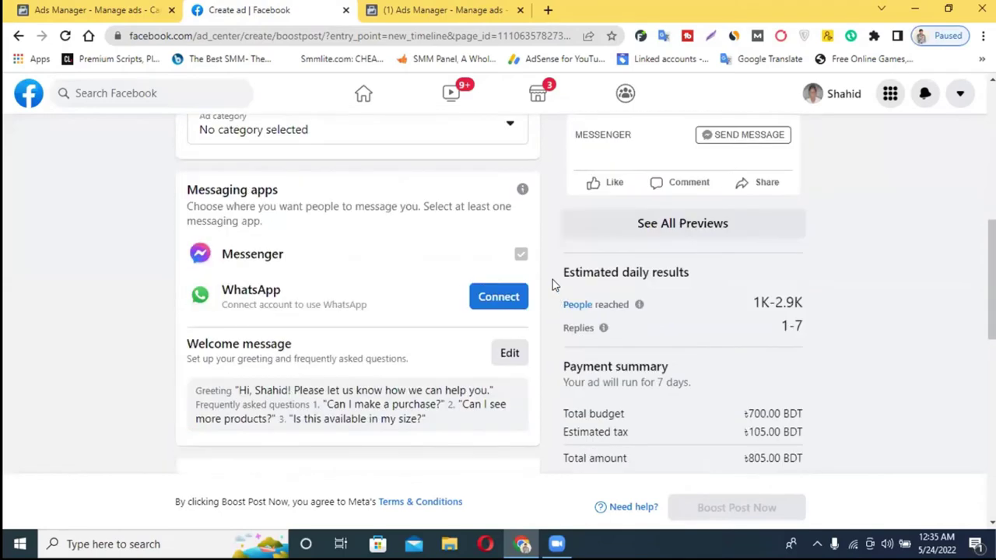
pyautogui.click(41, 8)
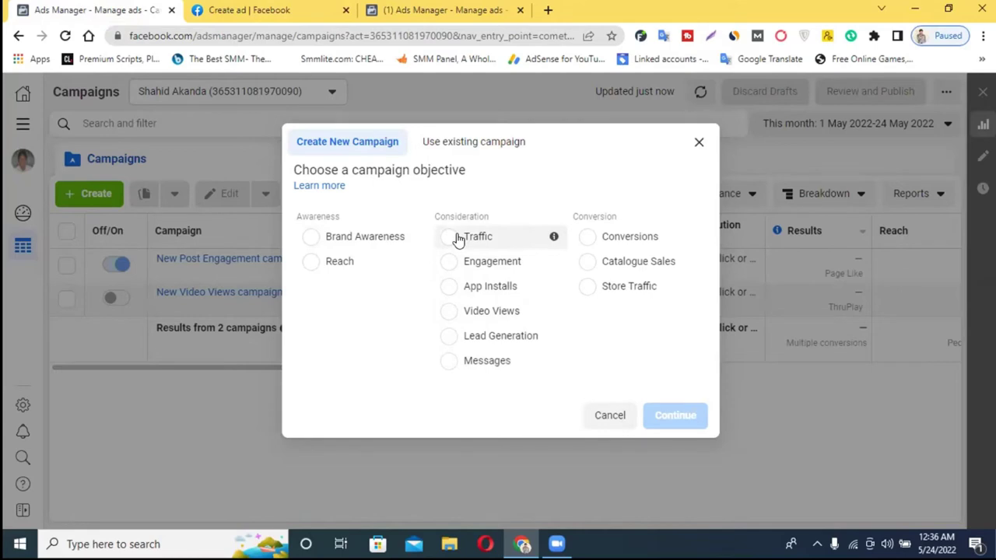
pyautogui.click(697, 143)
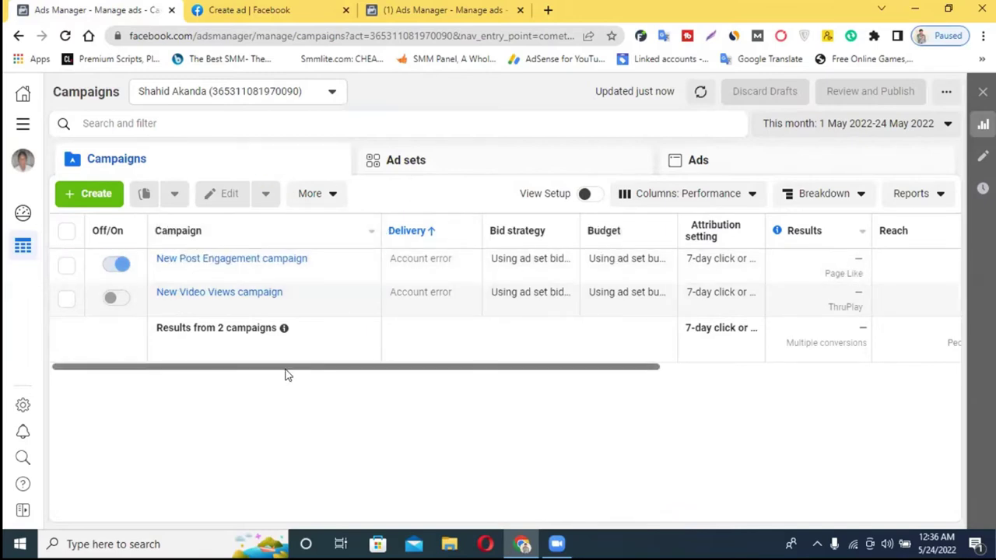
# - Browse all available ad accounts in the account list, then start a blank browser tab
pyautogui.click(182, 93)
pyautogui.click(198, 196)
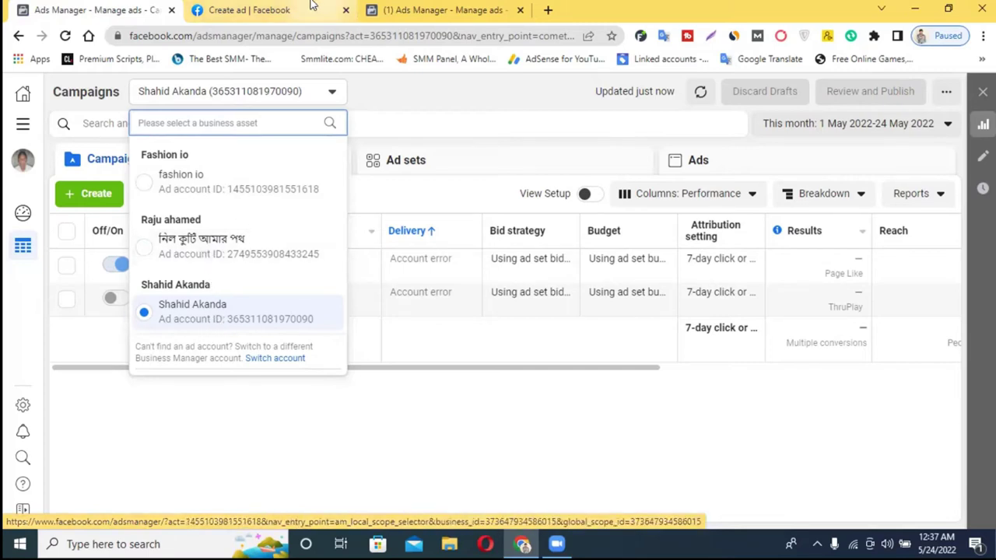
pyautogui.click(173, 312)
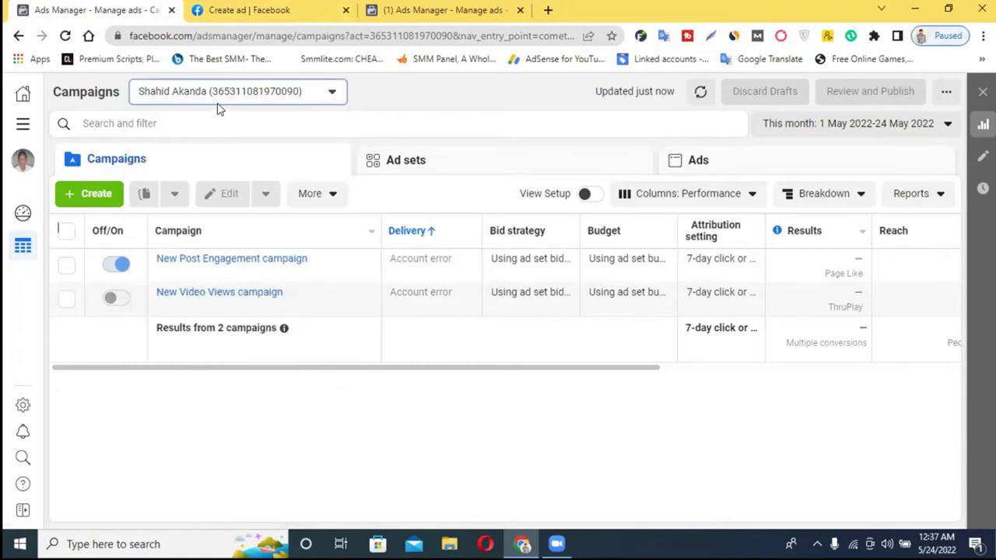
pyautogui.click(218, 103)
pyautogui.click(218, 203)
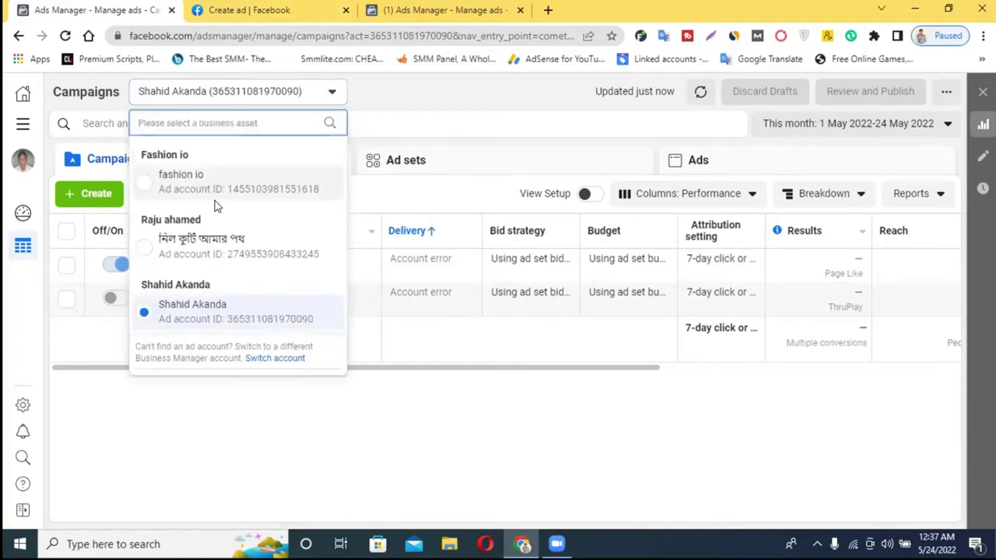
pyautogui.click(548, 10)
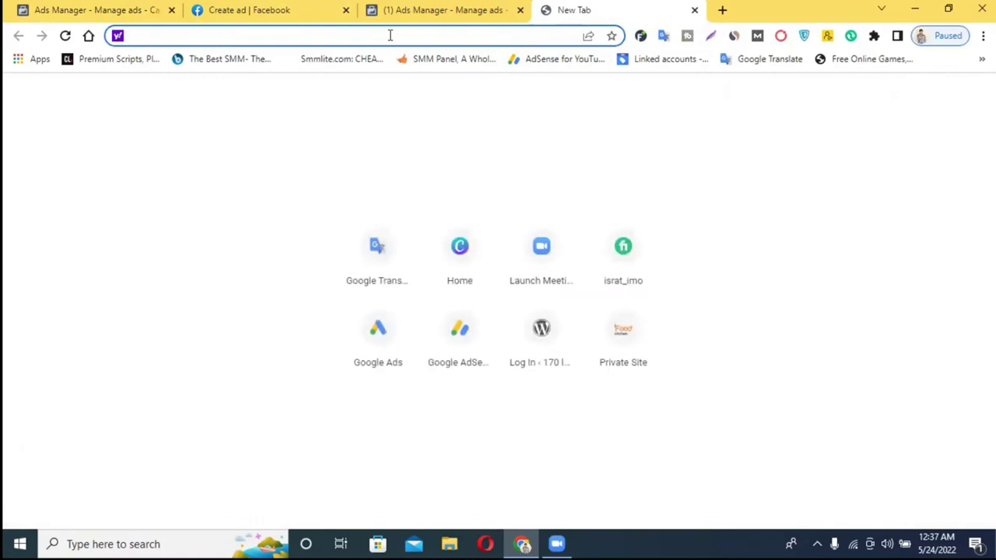
# - Load business.facebook.com in the new tab to reach the Business Manager home
pyautogui.write('business.facebook.com')
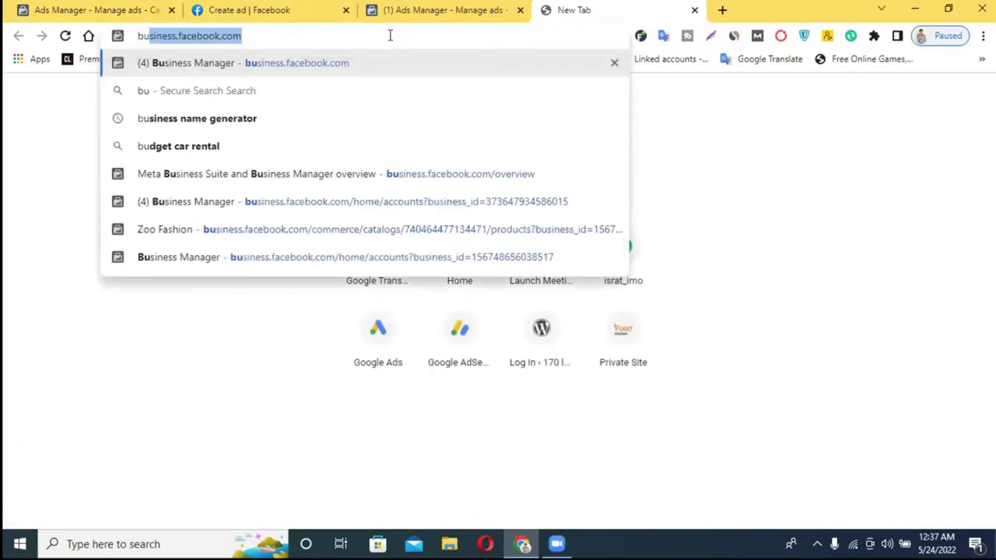
pyautogui.press('Return')
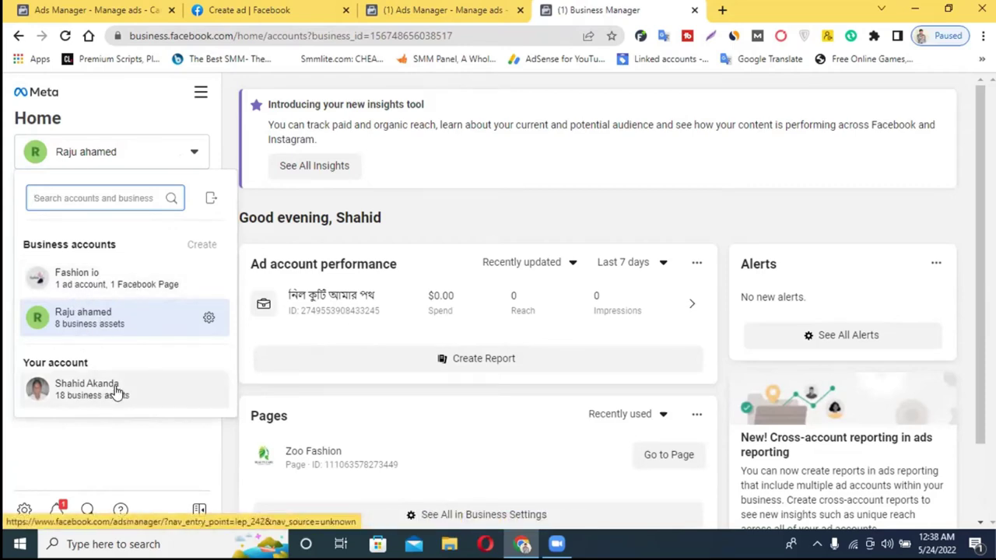
# - Confirm in the business account switcher that the account limit blocks creating another, then start a blank tab
pyautogui.moveTo(115, 391)
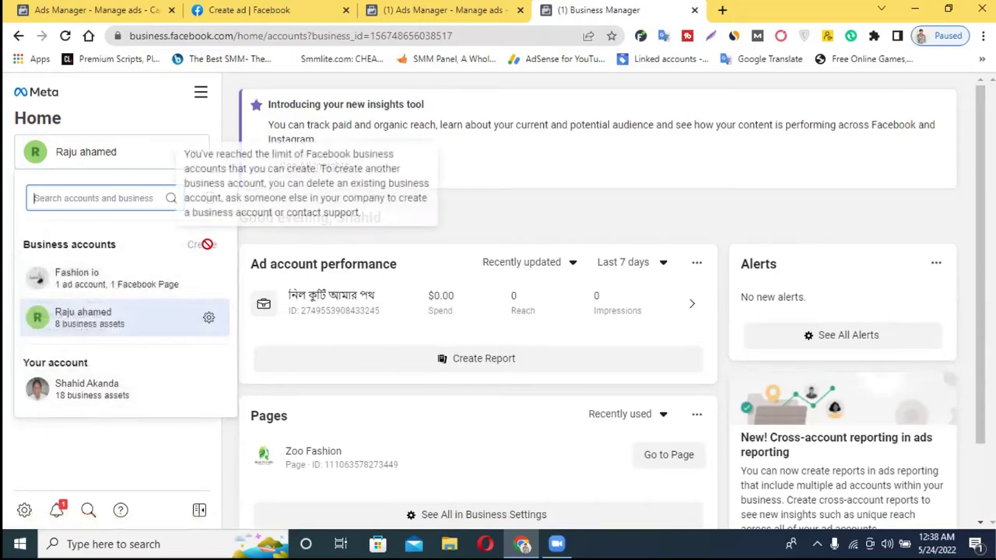
pyautogui.click(142, 94)
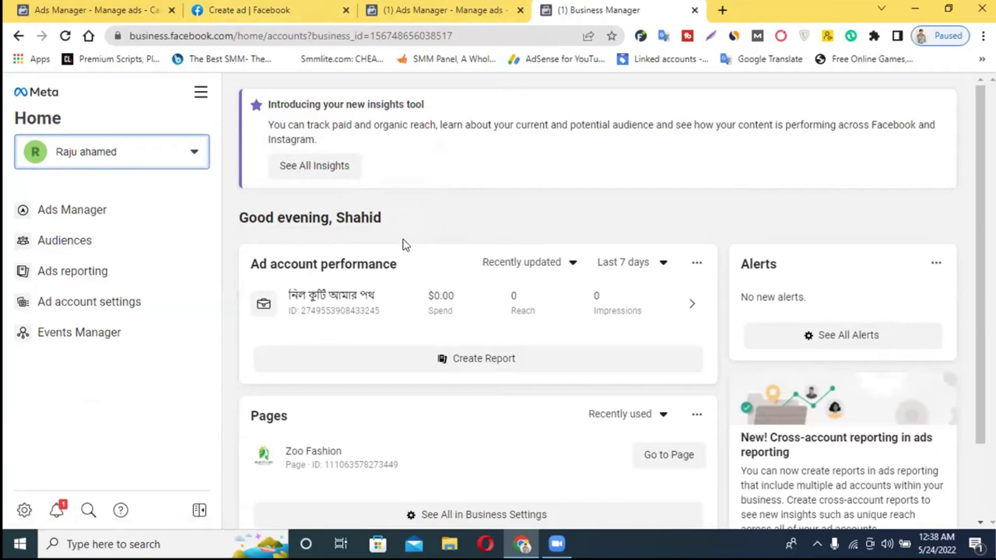
pyautogui.click(174, 160)
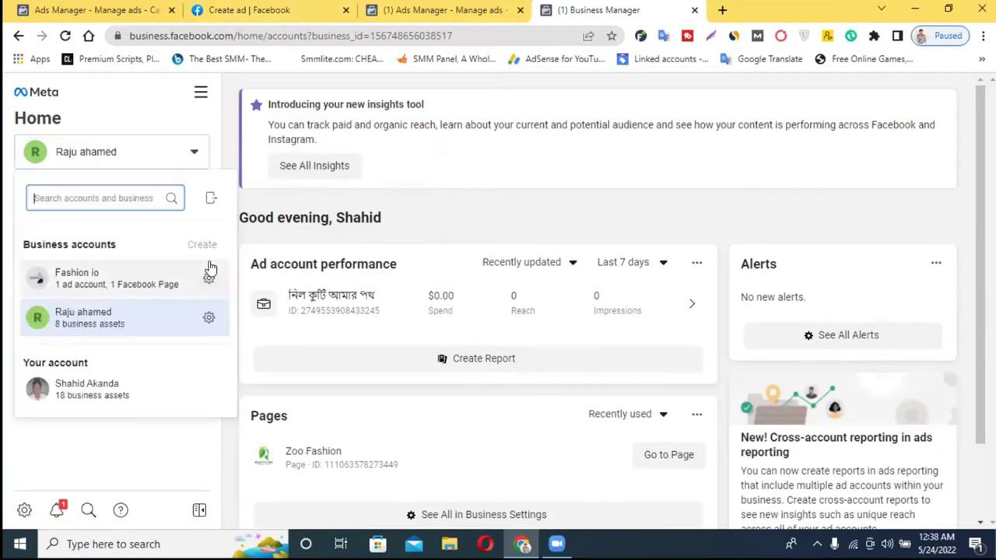
pyautogui.scroll(-1, 574, 241)
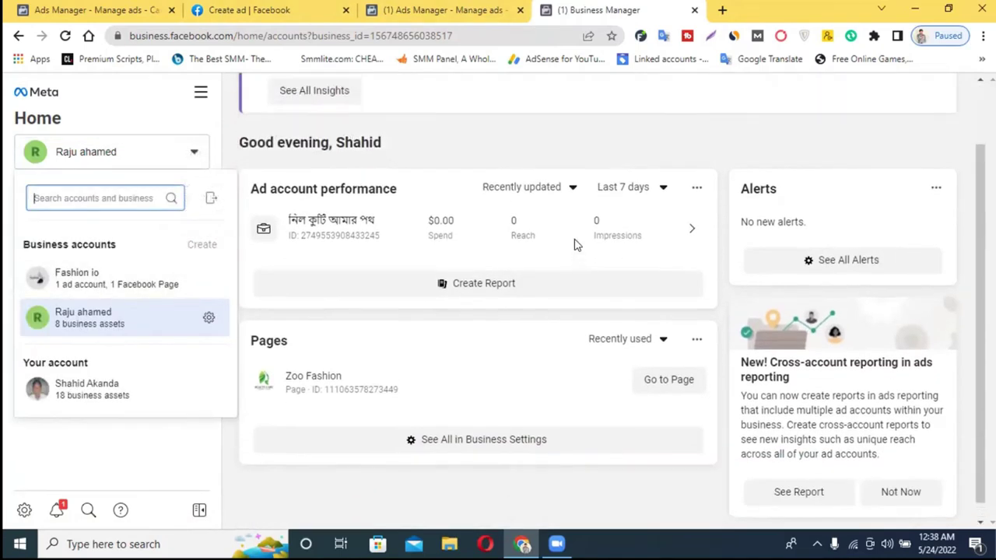
pyautogui.scroll(1, 576, 243)
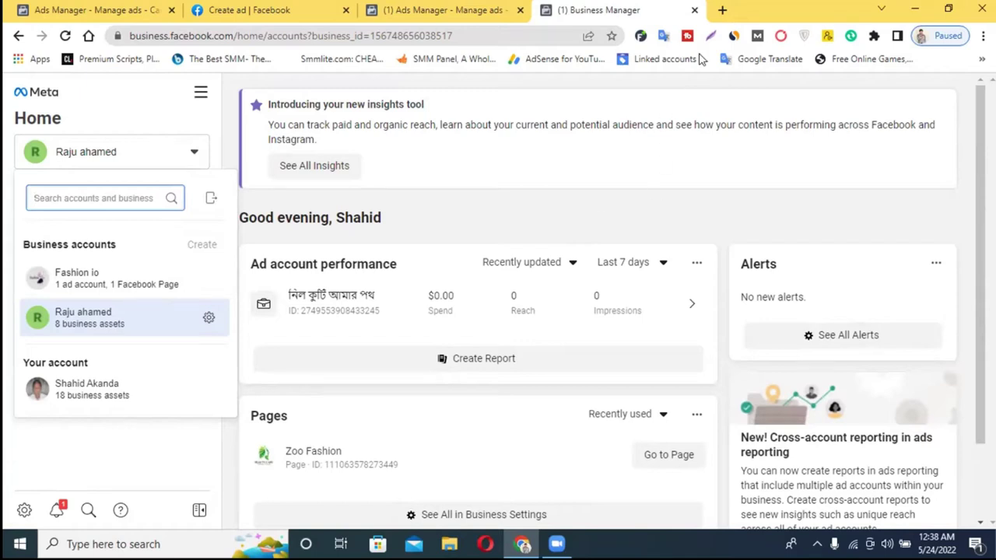
pyautogui.click(722, 10)
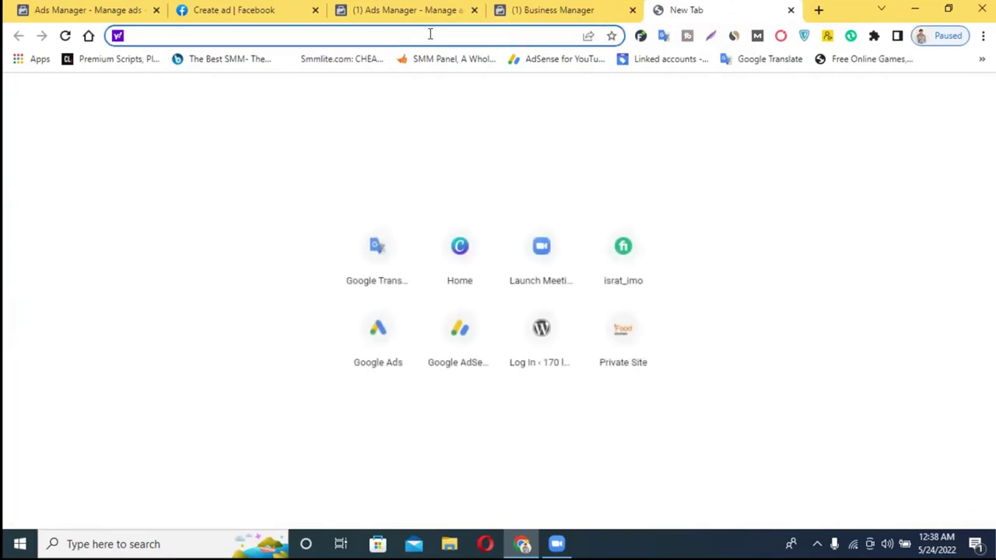
# - Load business.facebook.com/overview in the new tab
pyautogui.write('b')
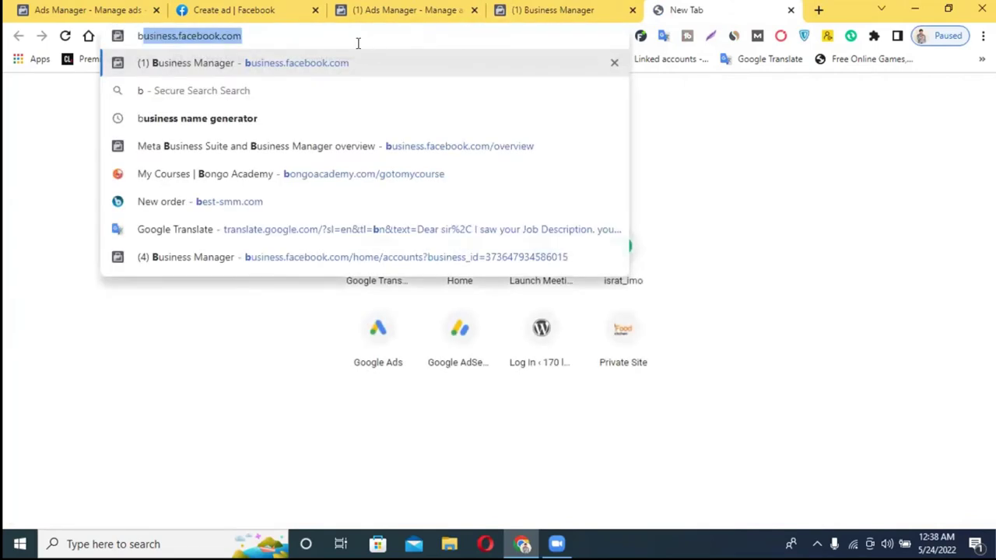
pyautogui.press('Right')
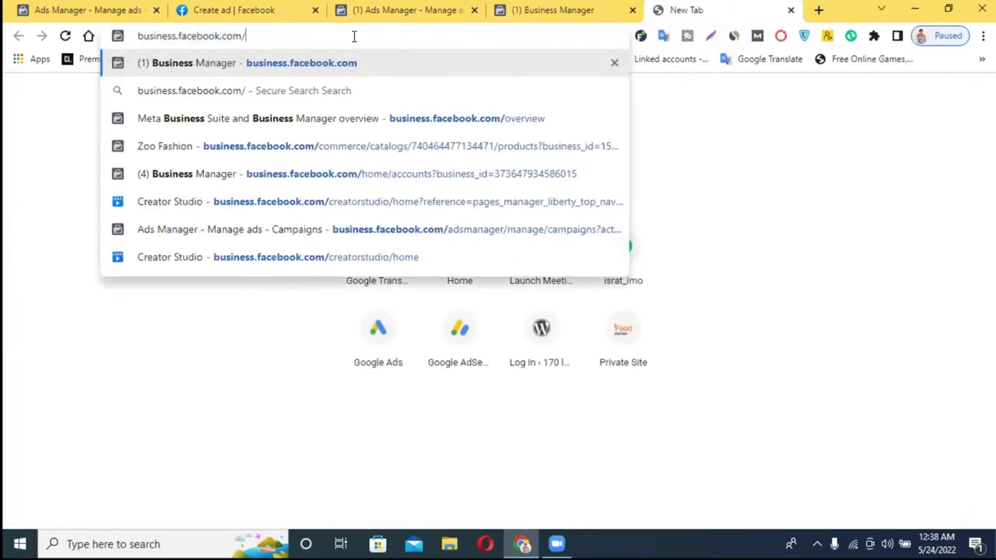
pyautogui.write('/o')
pyautogui.press('Return')
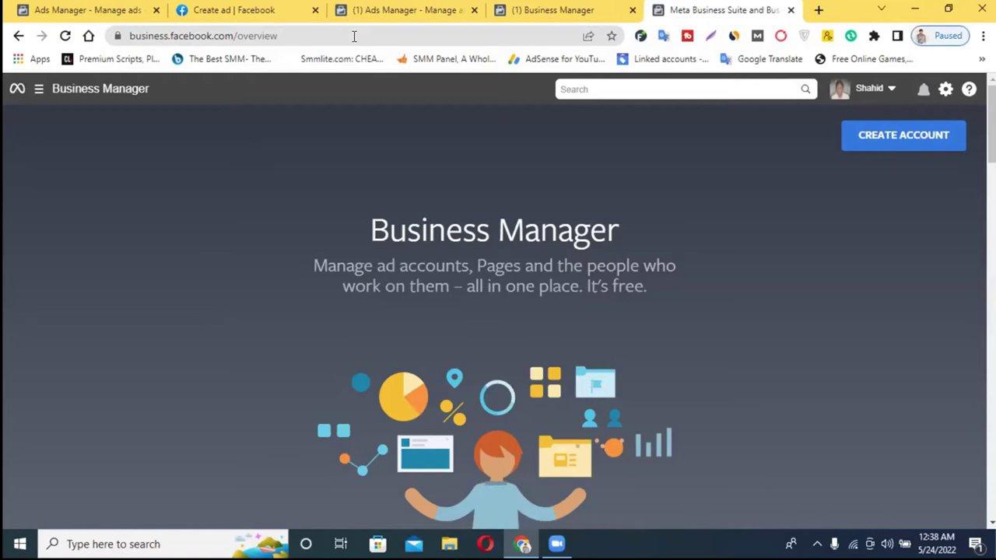
# - Choose Create Account on the overview page, then go back to the boost-post form tab
pyautogui.click(580, 9)
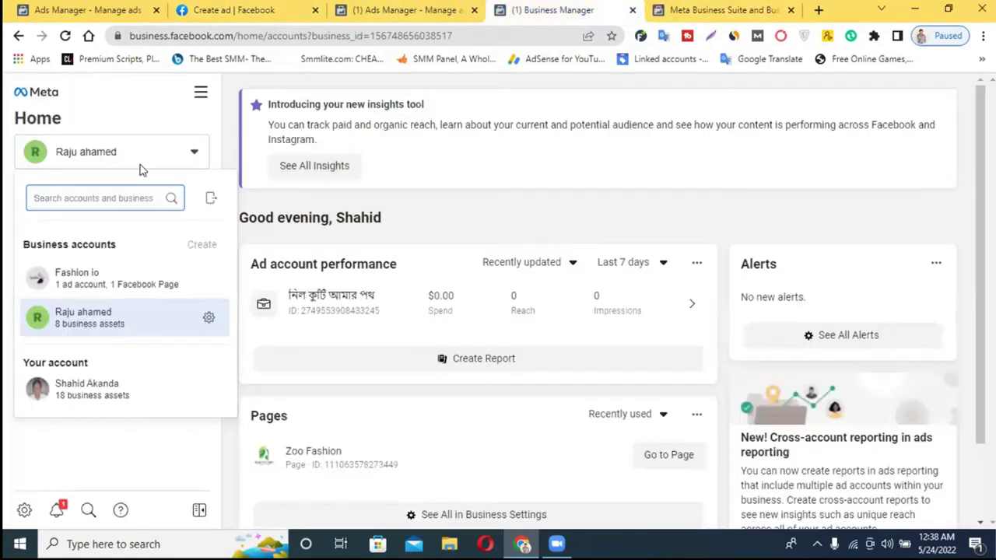
pyautogui.click(661, 8)
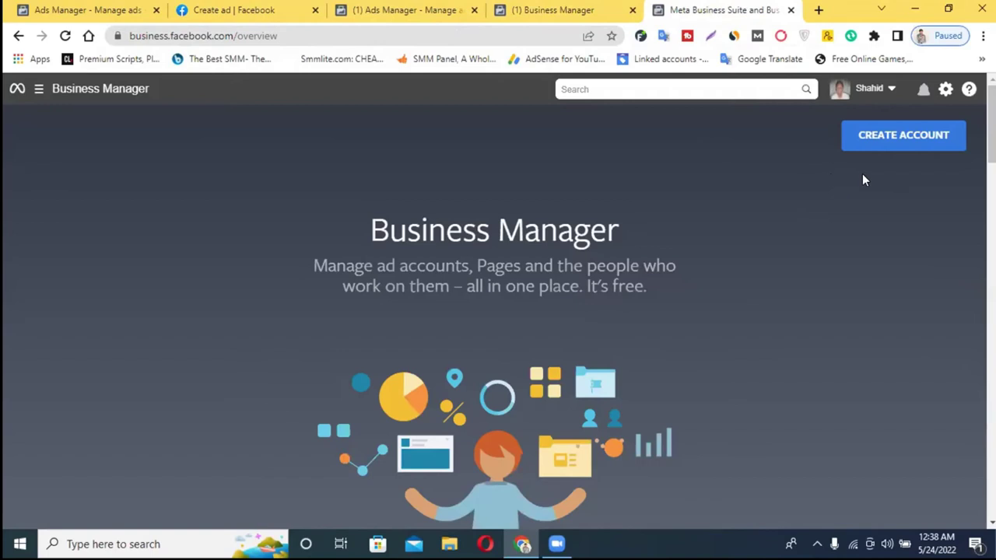
pyautogui.scroll(-6, 485, 313)
pyautogui.scroll(1, 486, 318)
pyautogui.scroll(5, 487, 319)
pyautogui.click(902, 138)
pyautogui.click(238, 10)
pyautogui.scroll(3, 830, 144)
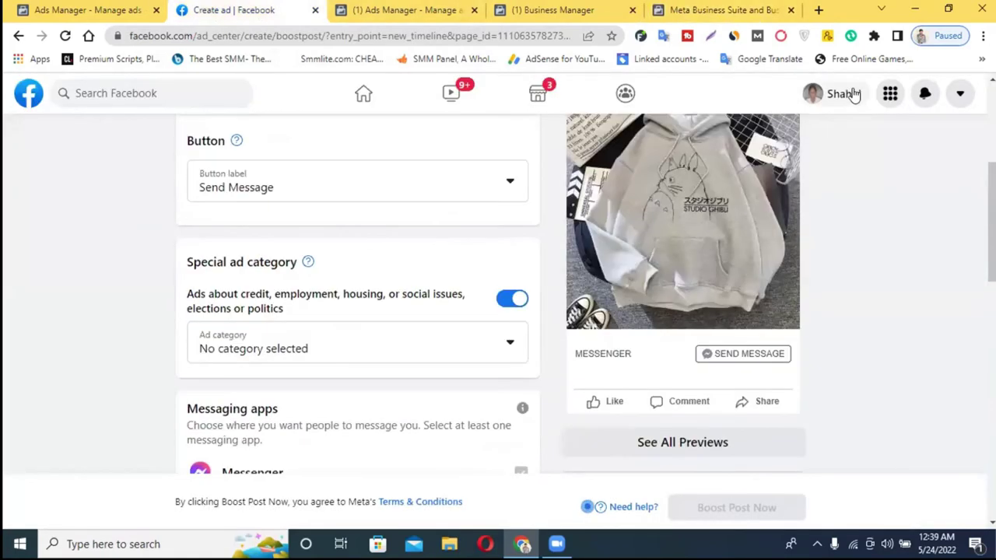
# - Leave the unfinished boost-post form and go to the personal profile page
pyautogui.click(854, 94)
pyautogui.click(590, 119)
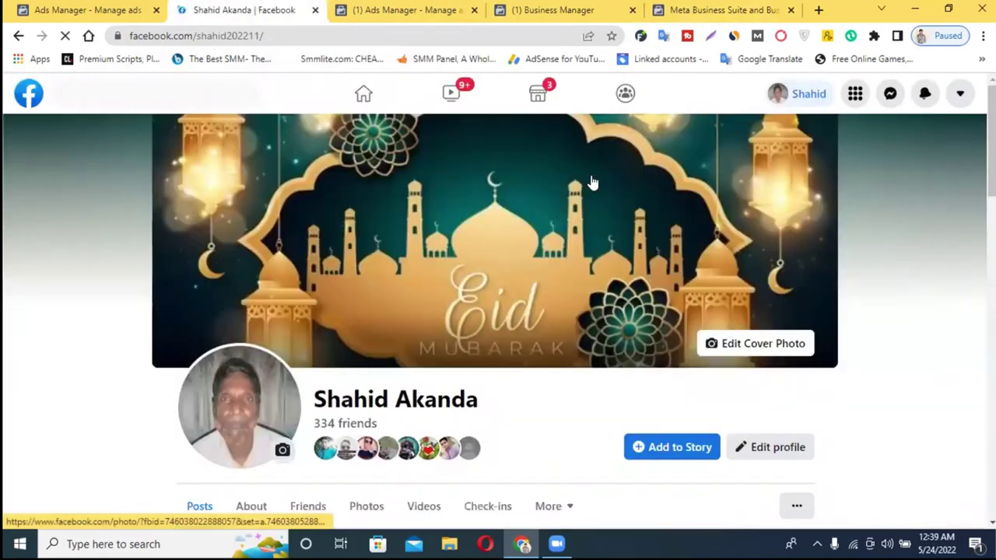
pyautogui.scroll(-3, 591, 182)
pyautogui.scroll(1, 841, 311)
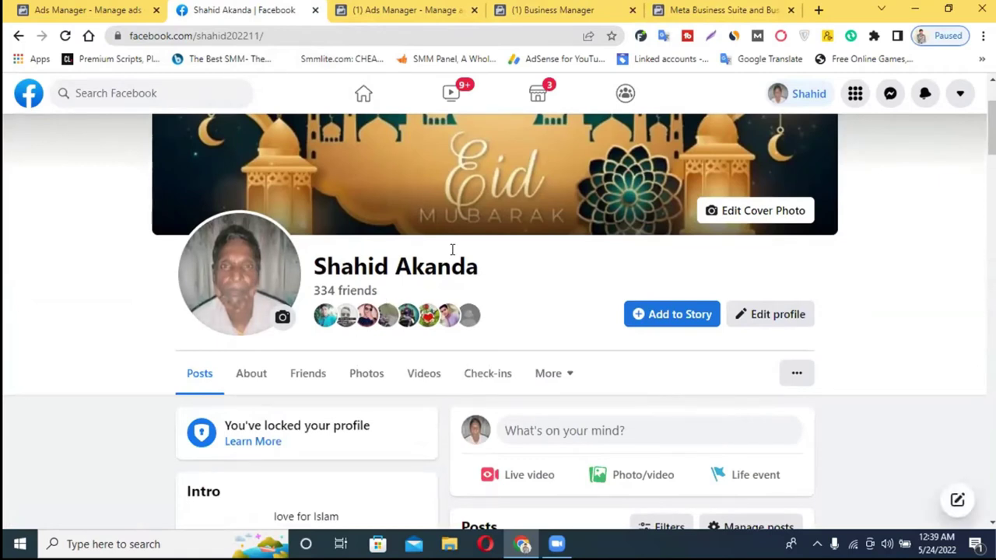
# - Select the whole profile name on the profile page
pyautogui.moveTo(424, 268); pyautogui.dragTo(311, 269)
pyautogui.moveTo(479, 268); pyautogui.dragTo(311, 263)
pyautogui.click(374, 259)
pyautogui.moveTo(485, 278); pyautogui.dragTo(318, 267)
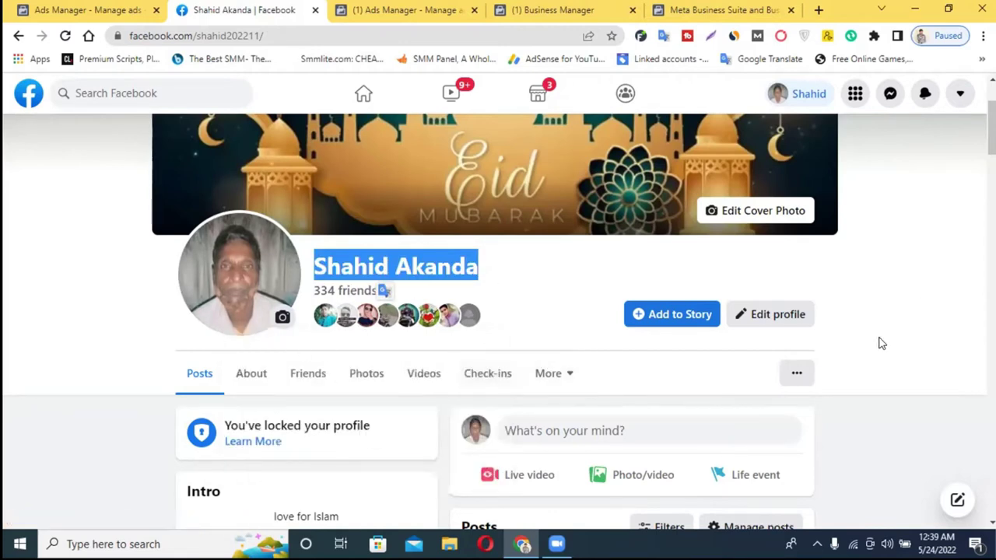
pyautogui.scroll(2, 880, 311)
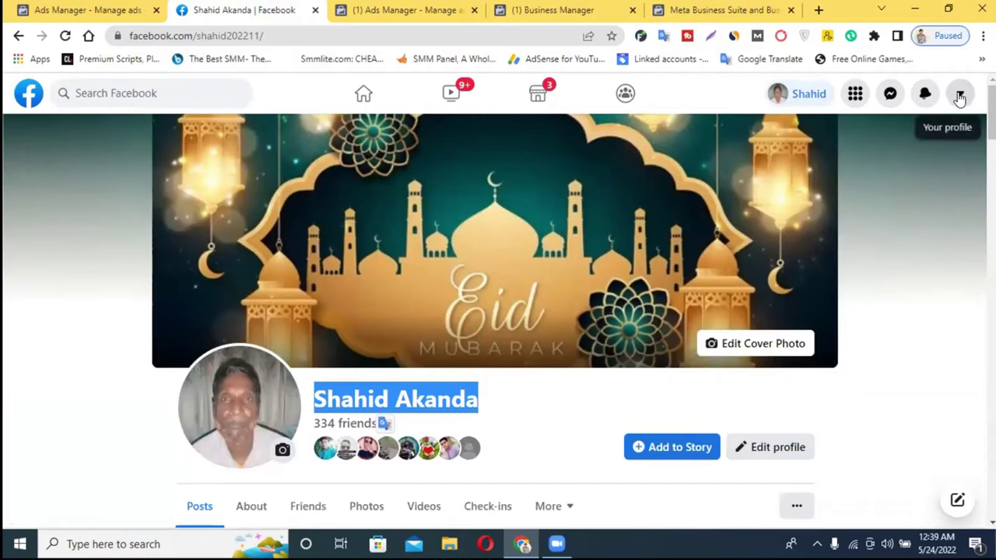
# - Go to the account settings page through Settings & privacy
pyautogui.click(960, 96)
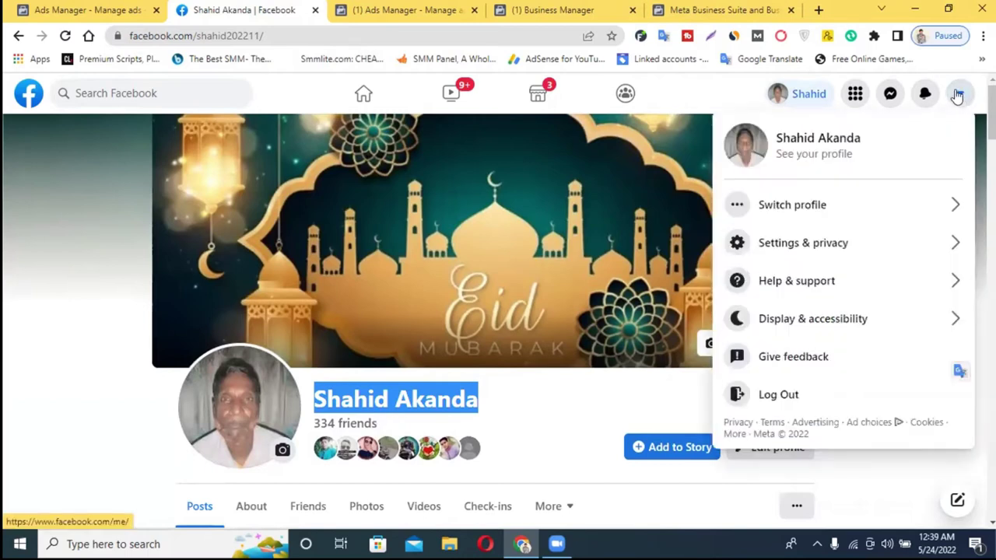
pyautogui.click(819, 246)
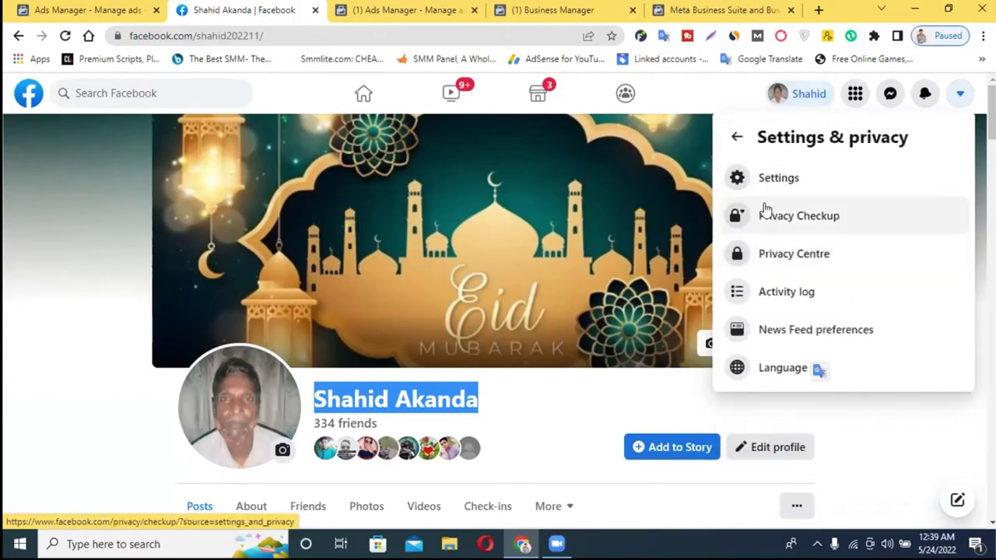
pyautogui.click(784, 185)
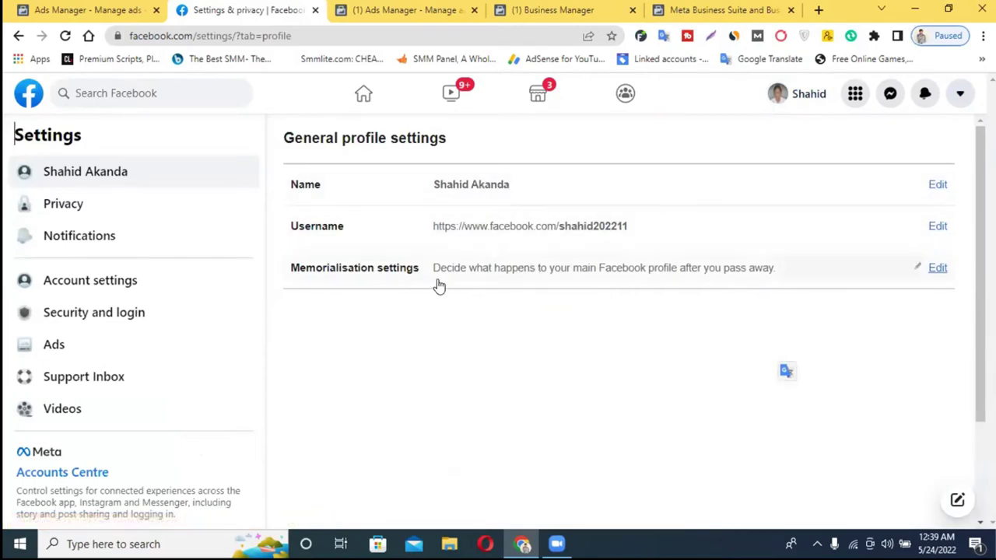
# - Expand the memorialisation settings, then cancel the username editor without changing the username
pyautogui.click(925, 275)
pyautogui.scroll(-2, 603, 285)
pyautogui.scroll(1, 602, 285)
pyautogui.scroll(-3, 602, 281)
pyautogui.scroll(4, 602, 281)
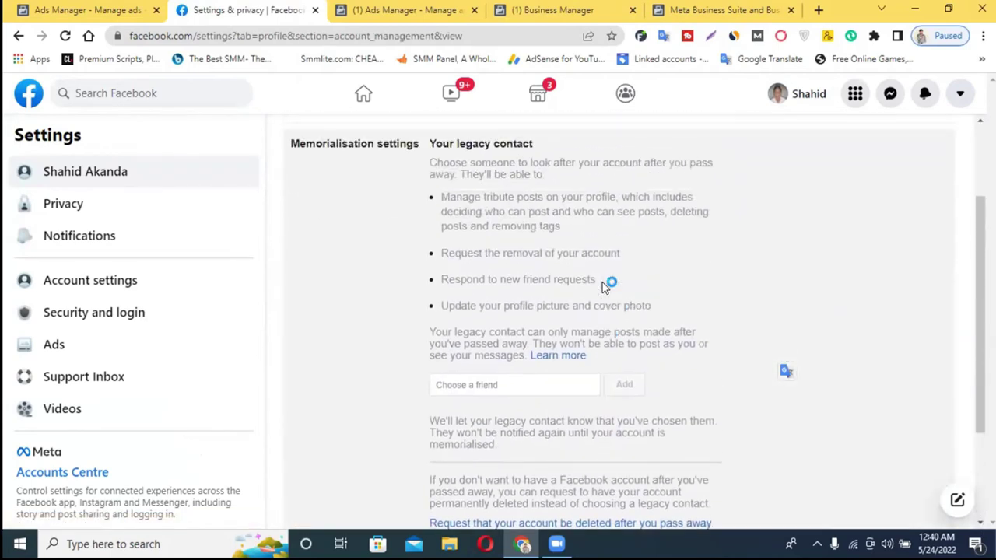
pyautogui.scroll(-4, 602, 282)
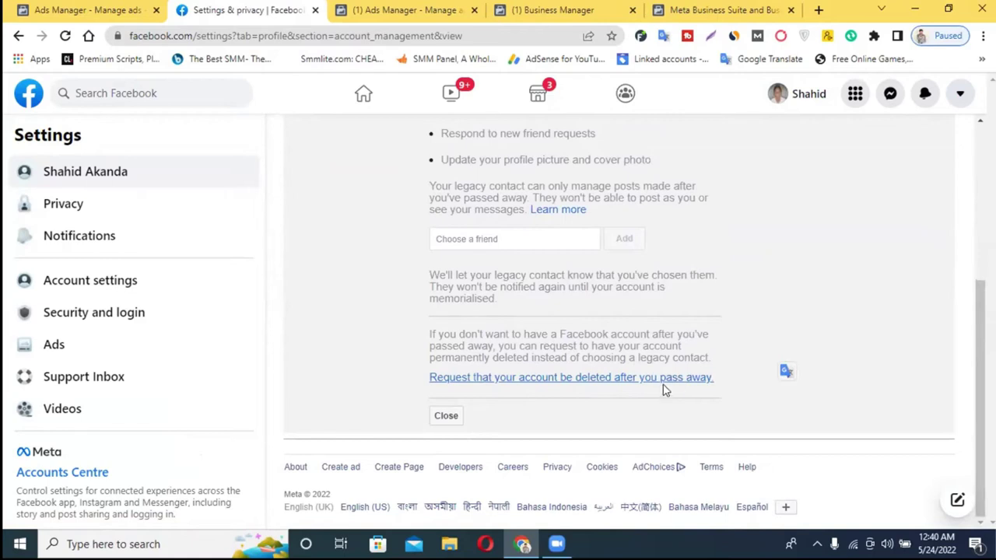
pyautogui.scroll(3, 580, 387)
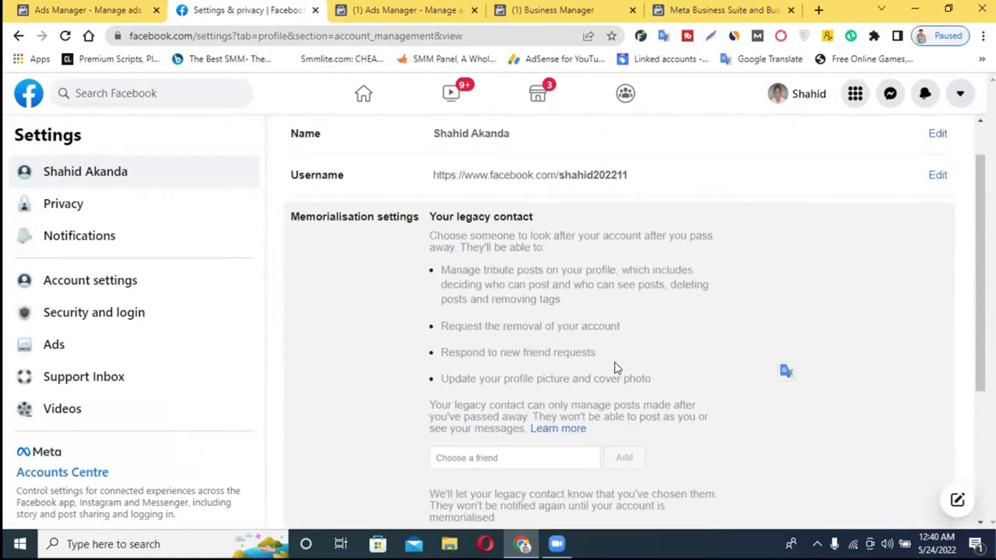
pyautogui.scroll(1, 616, 356)
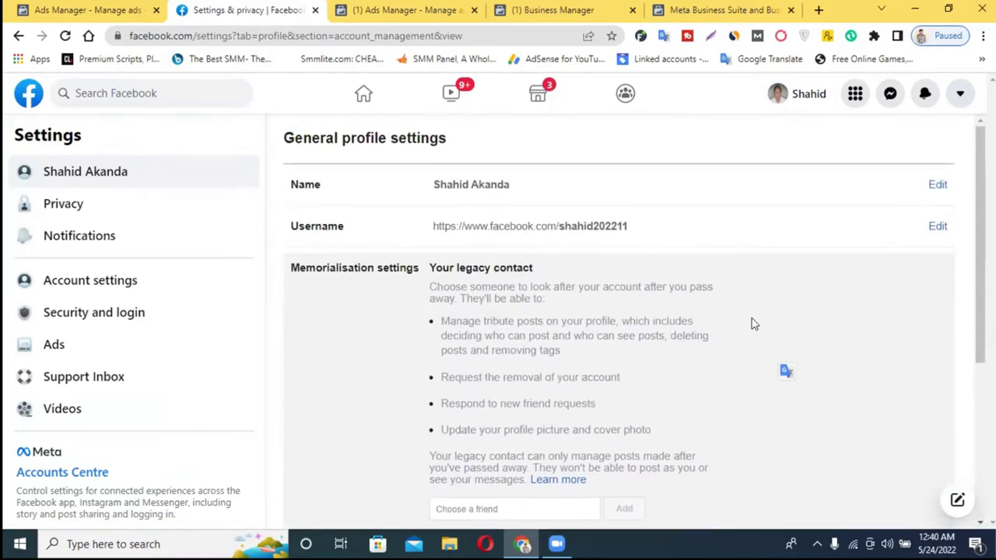
pyautogui.click(936, 227)
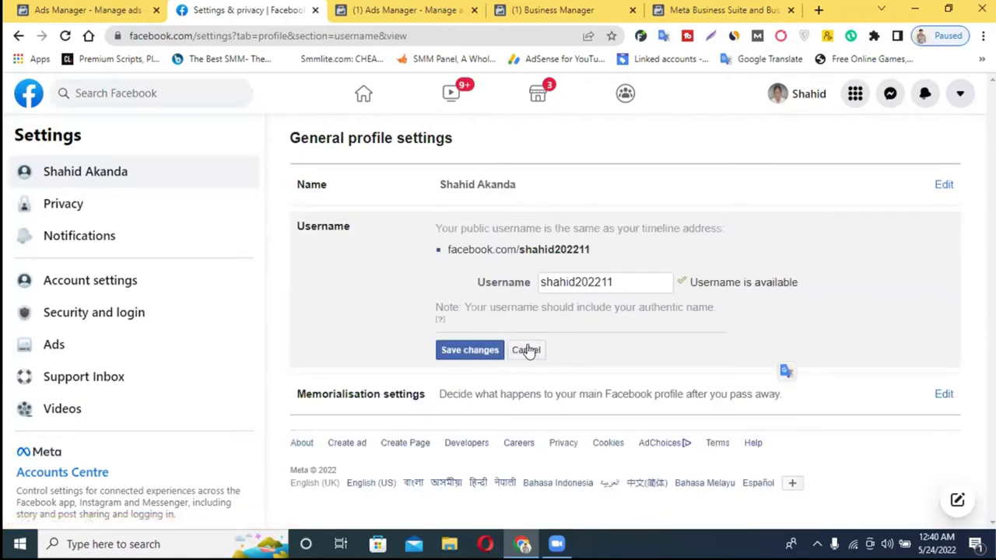
pyautogui.click(526, 349)
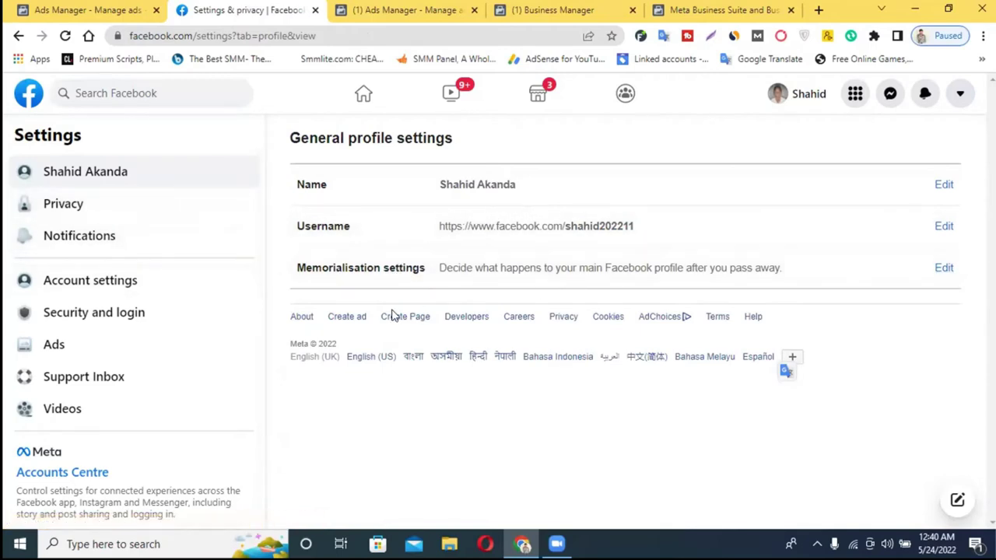
# - Revisit general account settings, then close the Settings & privacy tab, returning to Ads Manager
pyautogui.click(147, 282)
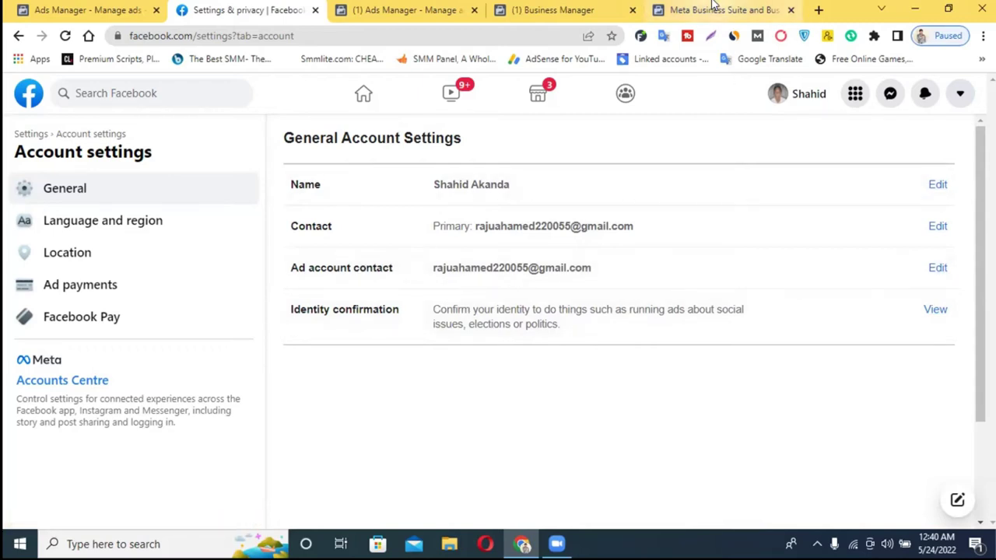
pyautogui.click(723, 10)
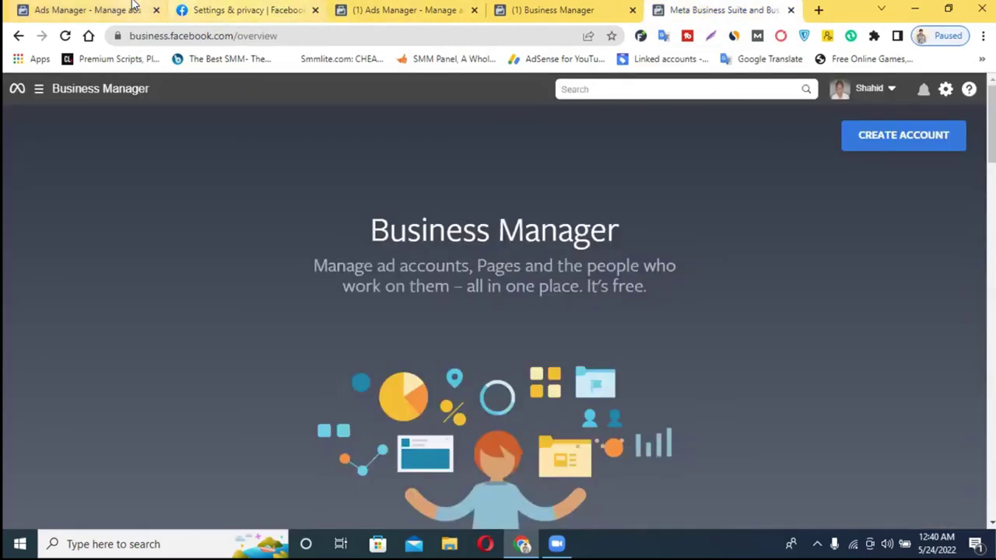
pyautogui.click(133, 10)
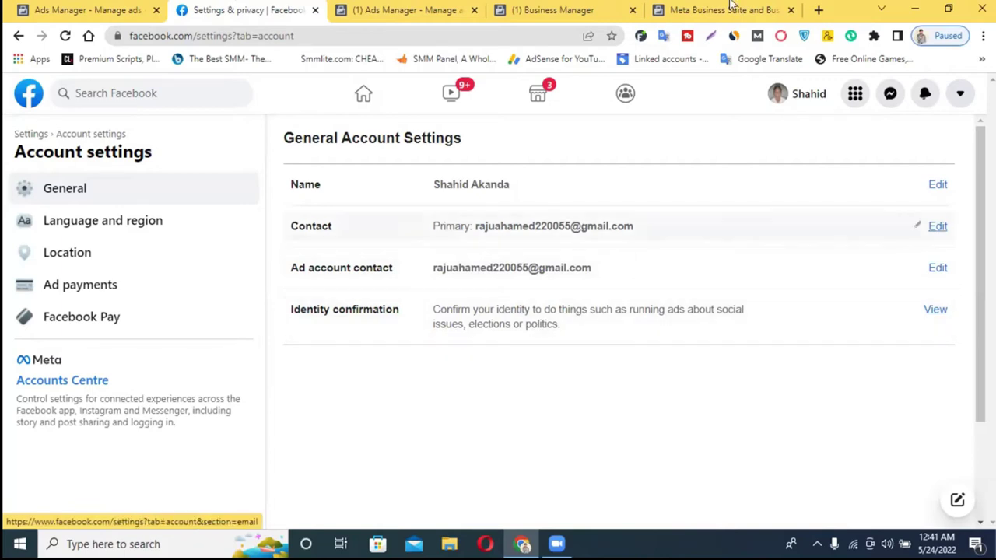
pyautogui.click(315, 10)
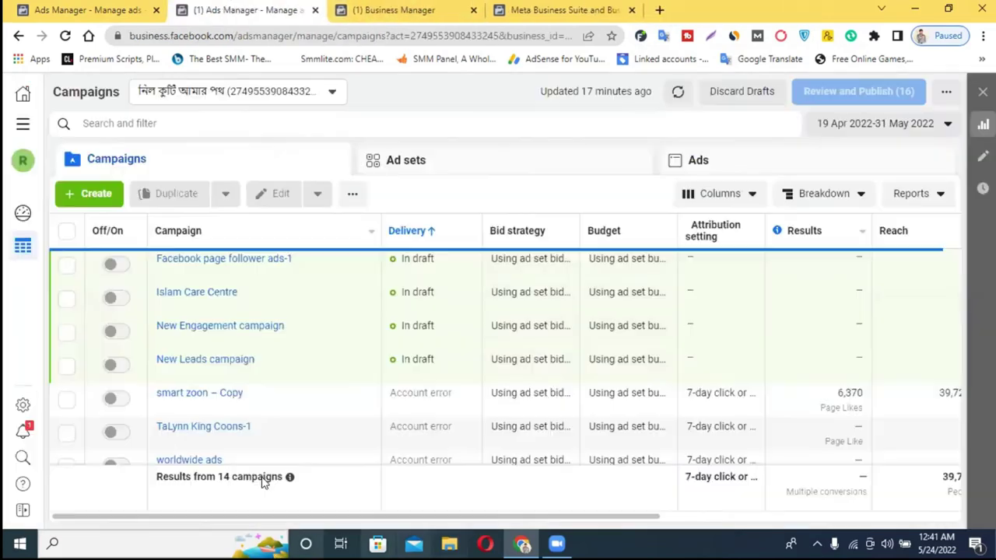
# - On the Meta Business Suite tab, start Create Account to reach the empty business name and email form
pyautogui.click(614, 10)
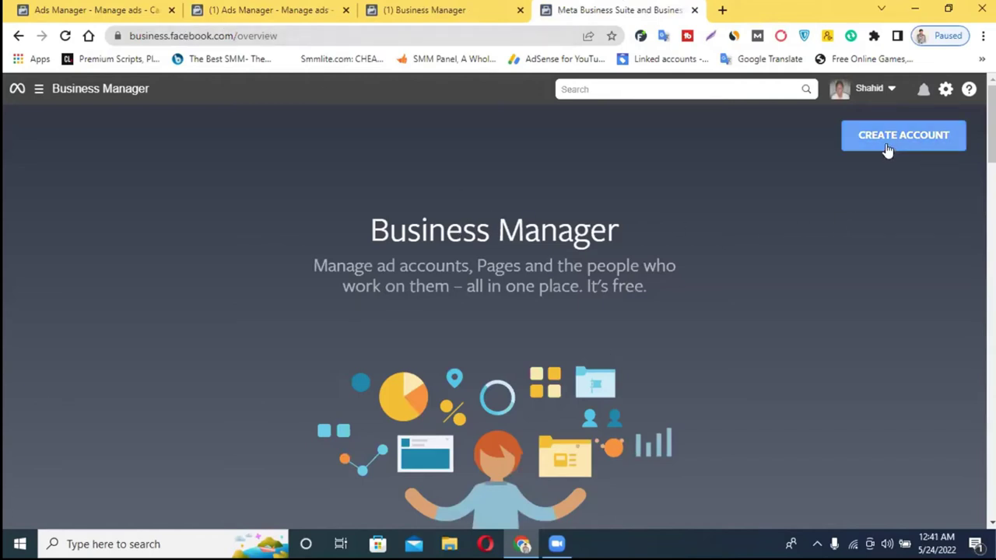
pyautogui.click(926, 135)
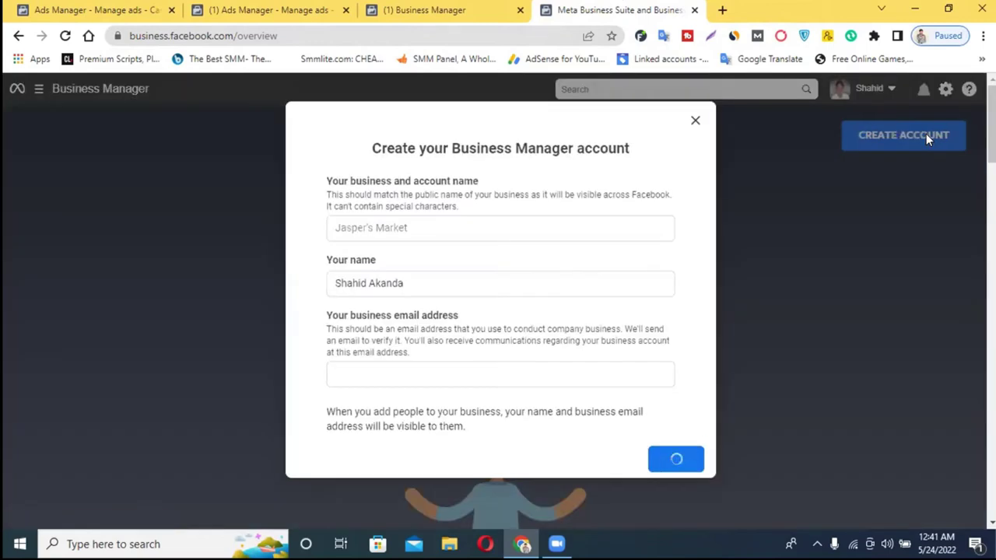
# - Enter 'nl institute' as the business name, check the Your name field, and start typing the business email
pyautogui.click(506, 230)
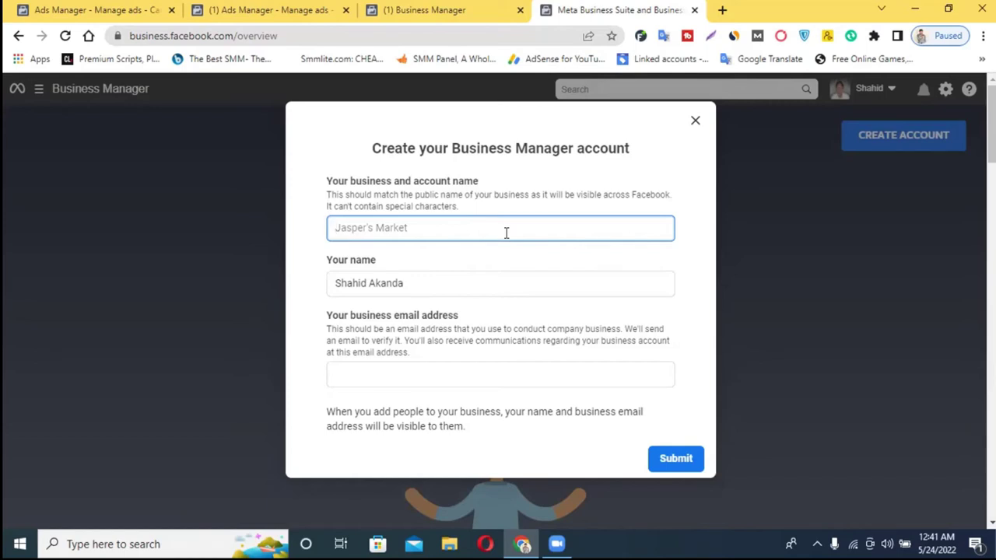
pyautogui.write('n')
pyautogui.write('ll')
pyautogui.write(' instit')
pyautogui.write('ute')
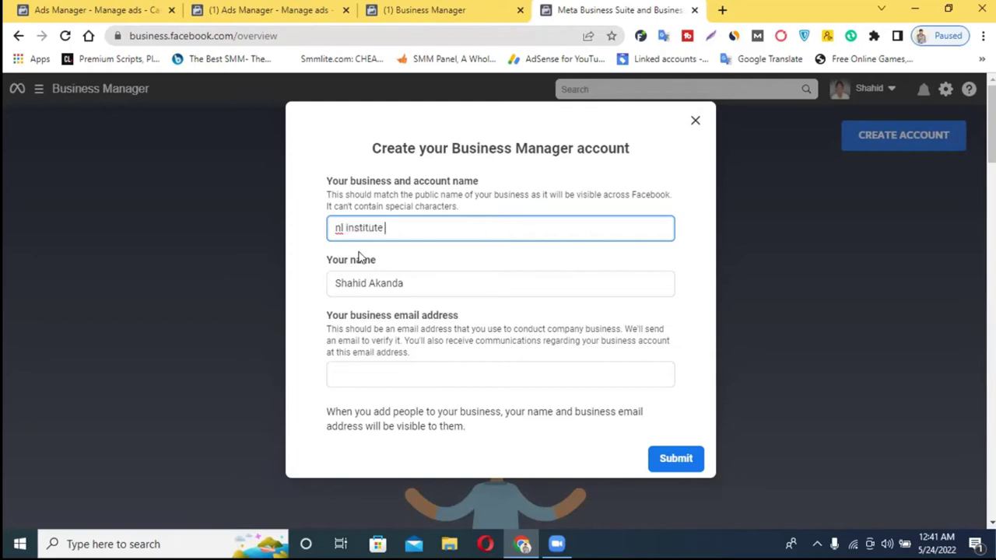
pyautogui.tripleClick(363, 282)
pyautogui.click(404, 284)
pyautogui.tripleClick(404, 283)
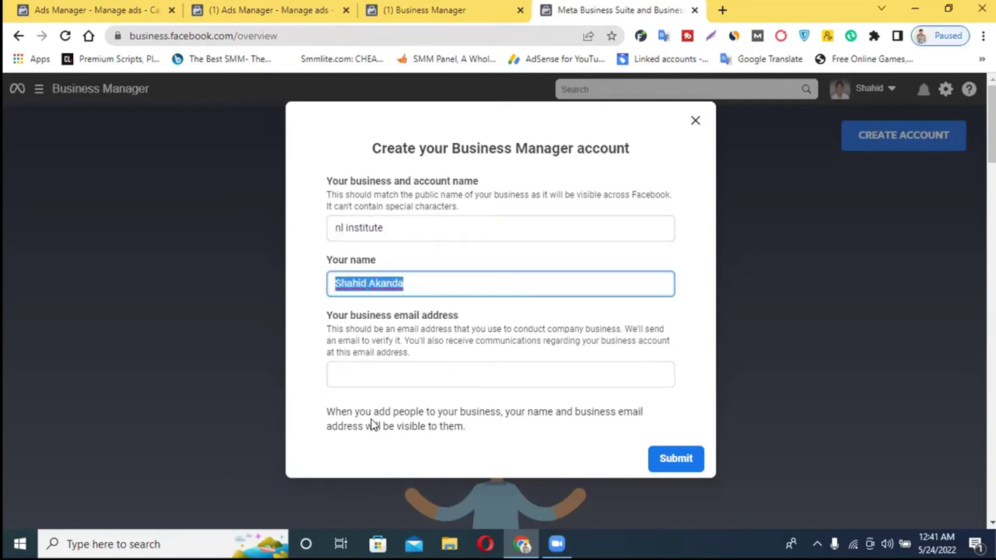
pyautogui.click(364, 375)
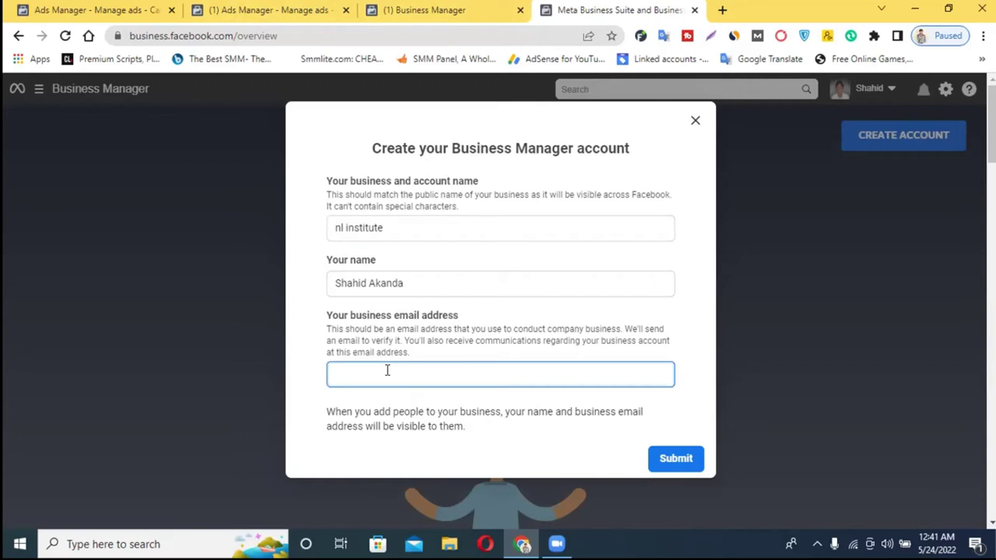
# - Open facebook.com in a new browser tab
pyautogui.click(722, 11)
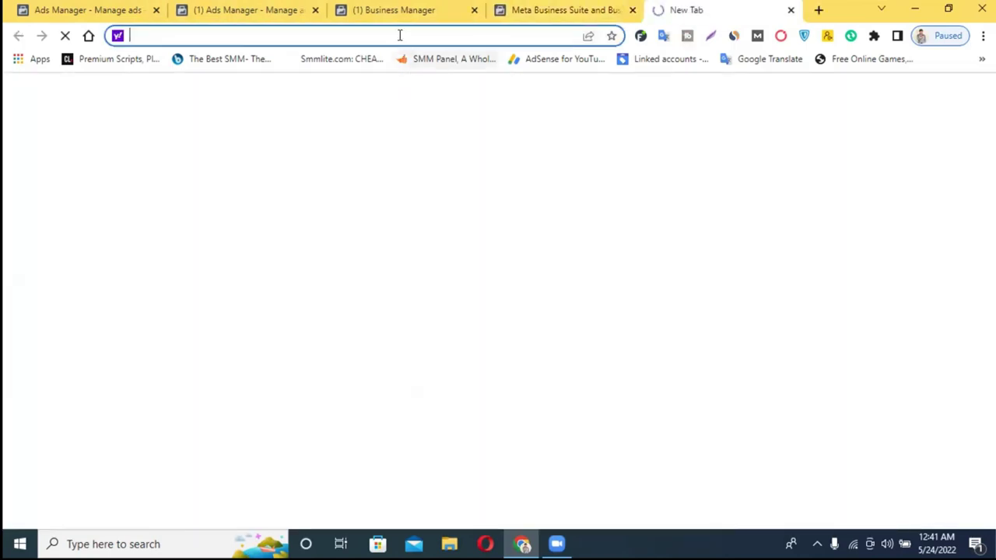
pyautogui.write('facebook.com')
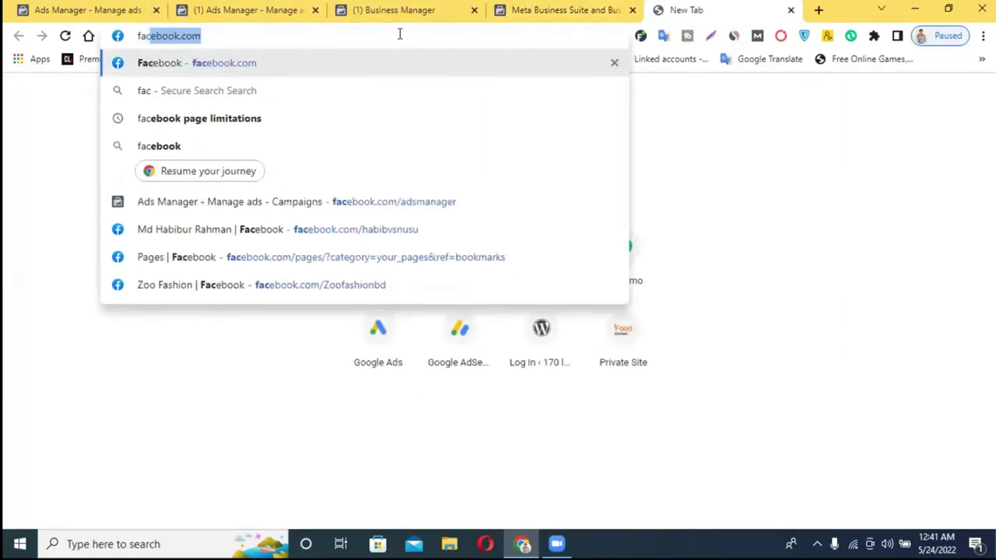
pyautogui.press('Return')
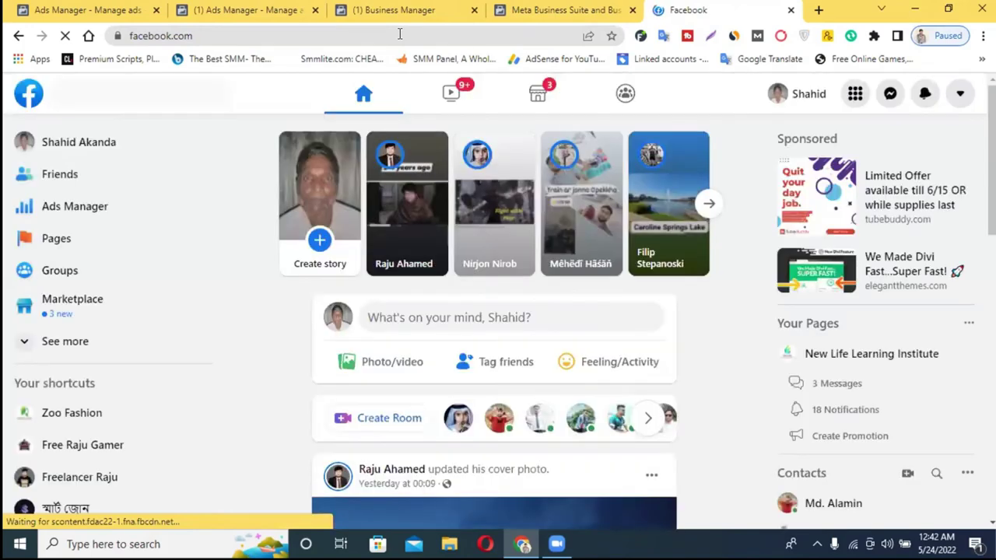
# - Copy the ad account contact email from Facebook Account settings, then return to the Business Manager form
pyautogui.click(960, 94)
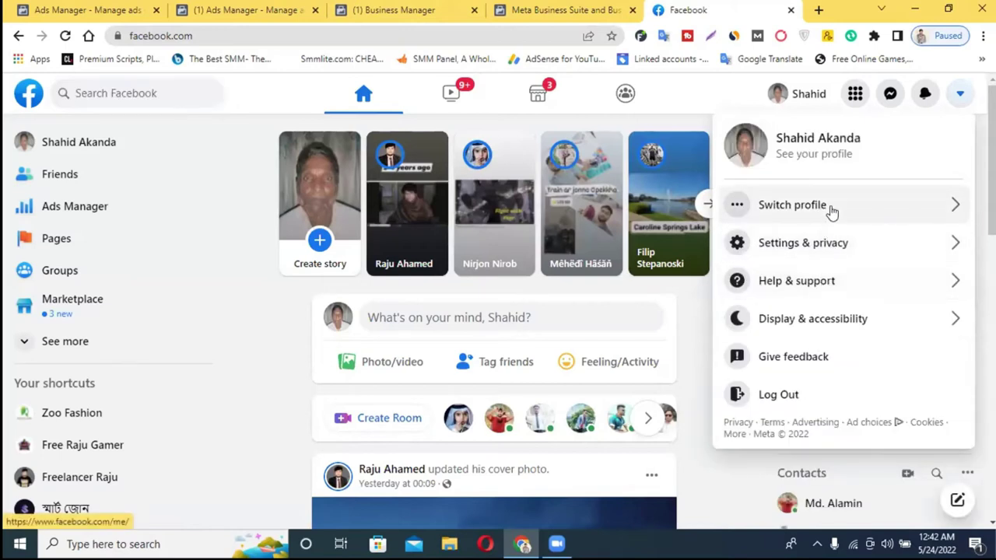
pyautogui.click(827, 241)
pyautogui.click(812, 199)
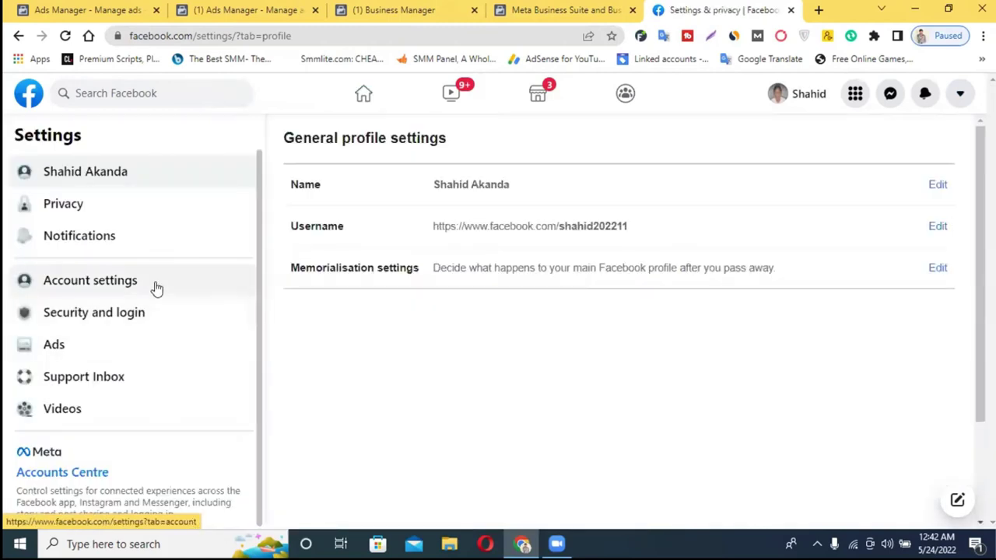
pyautogui.click(156, 287)
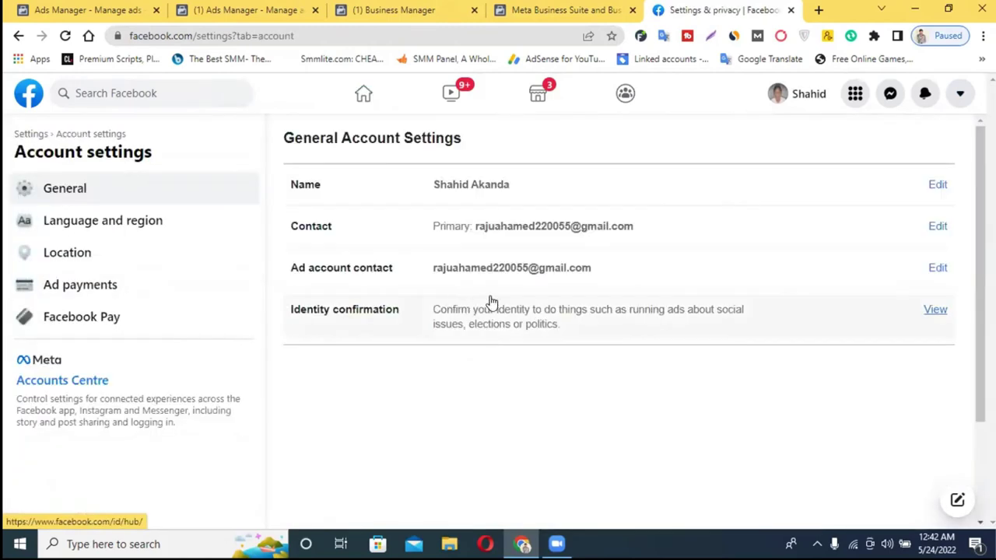
pyautogui.click(501, 275)
pyautogui.moveTo(604, 269); pyautogui.dragTo(552, 269)
pyautogui.hotkey('ctrl', 'c')
pyautogui.click(711, 269)
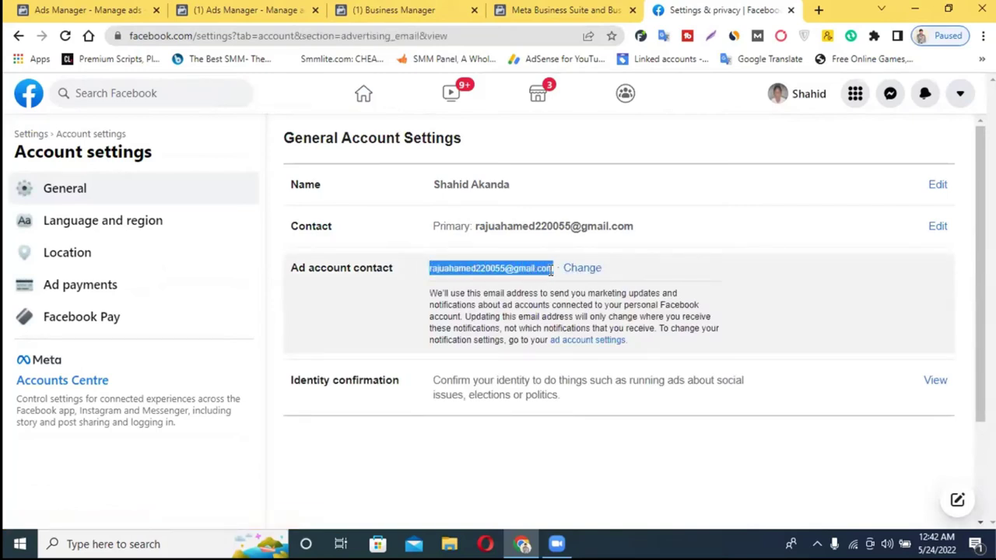
pyautogui.click(566, 10)
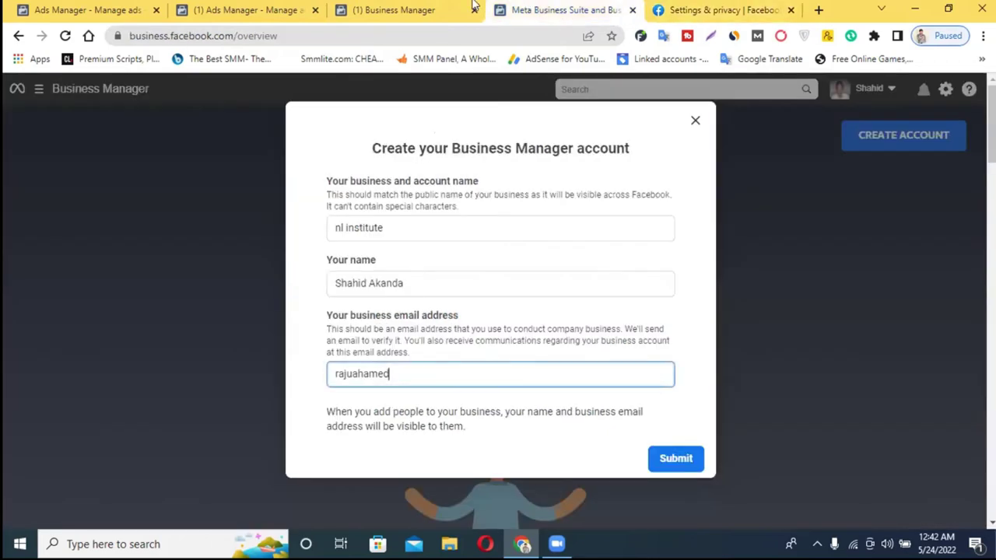
# - Paste the copied email into the business email field, then close the form after the invalid-email error
pyautogui.doubleClick(413, 373)
pyautogui.hotkey('ctrl', 'v')
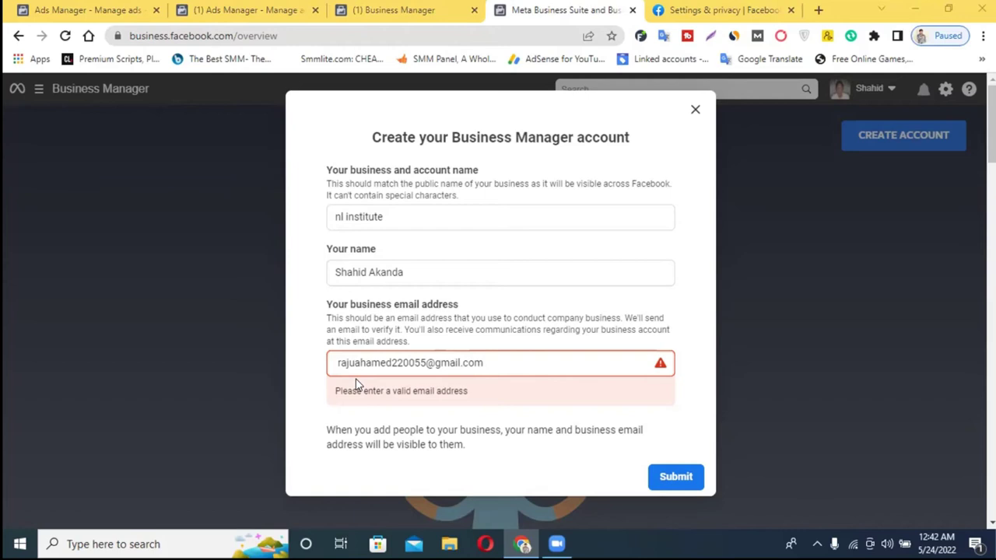
pyautogui.click(696, 112)
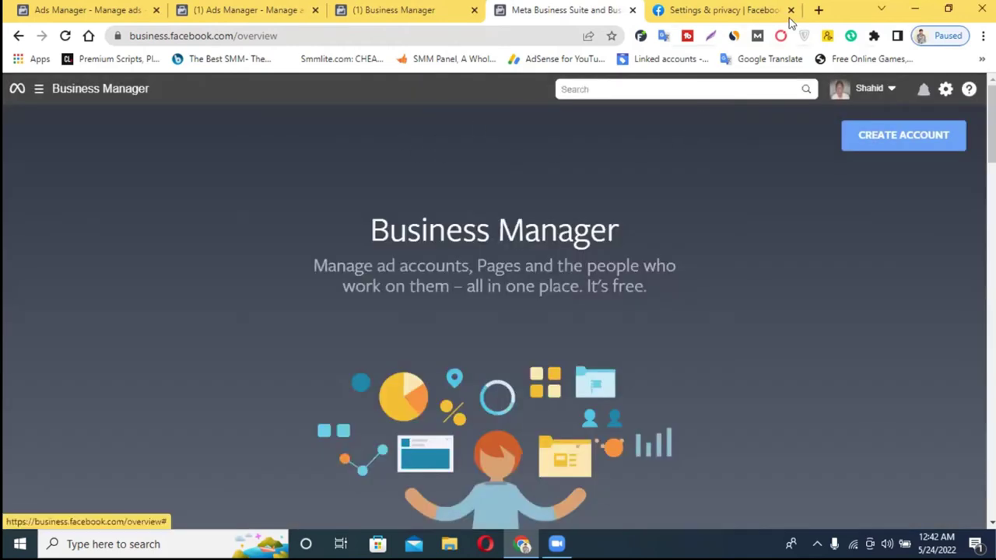
# - Open Gmail in a new tab from a web search for 'gma'
pyautogui.click(818, 9)
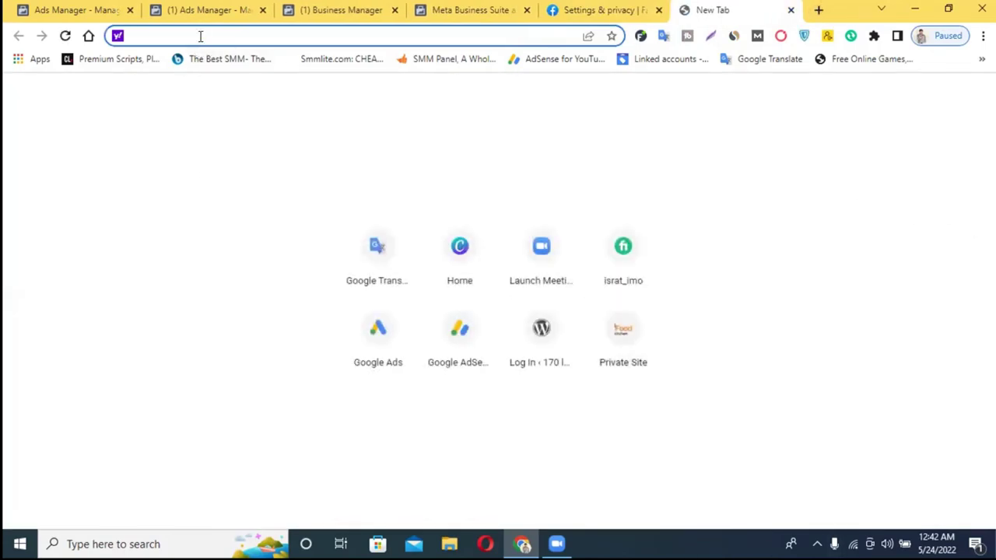
pyautogui.write('gma')
pyautogui.press('Return')
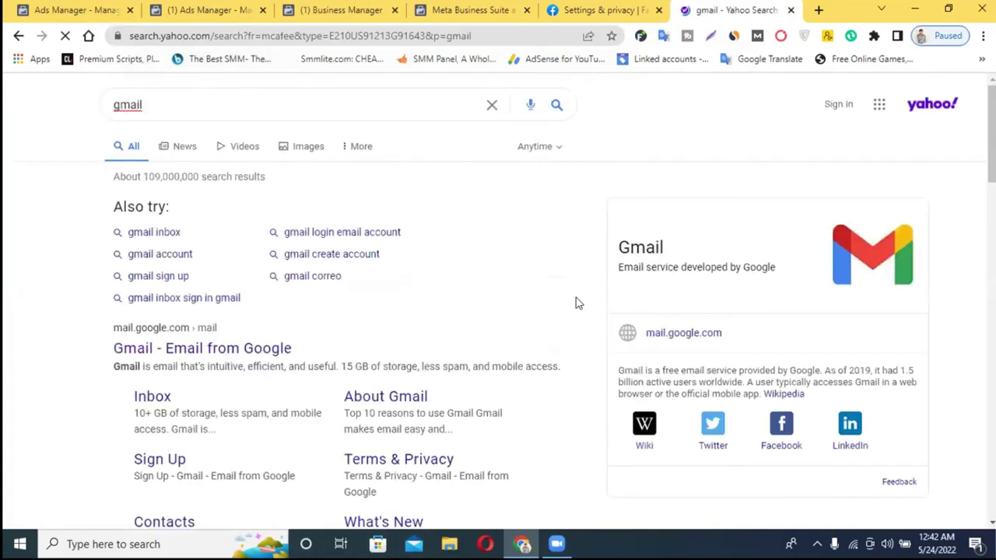
pyautogui.click(683, 332)
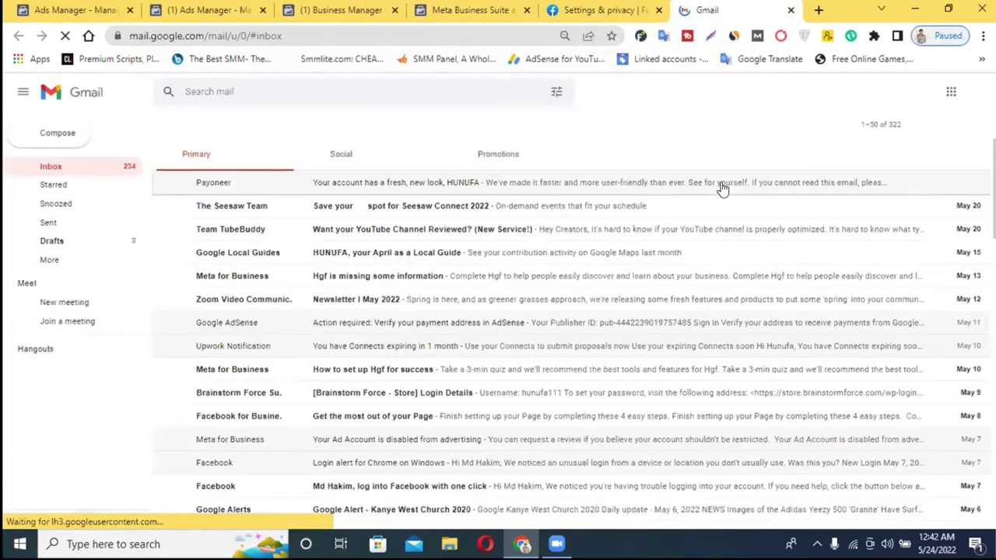
# - Switch Gmail to the second Google account, close the old inbox tab, and copy its email address
pyautogui.click(978, 92)
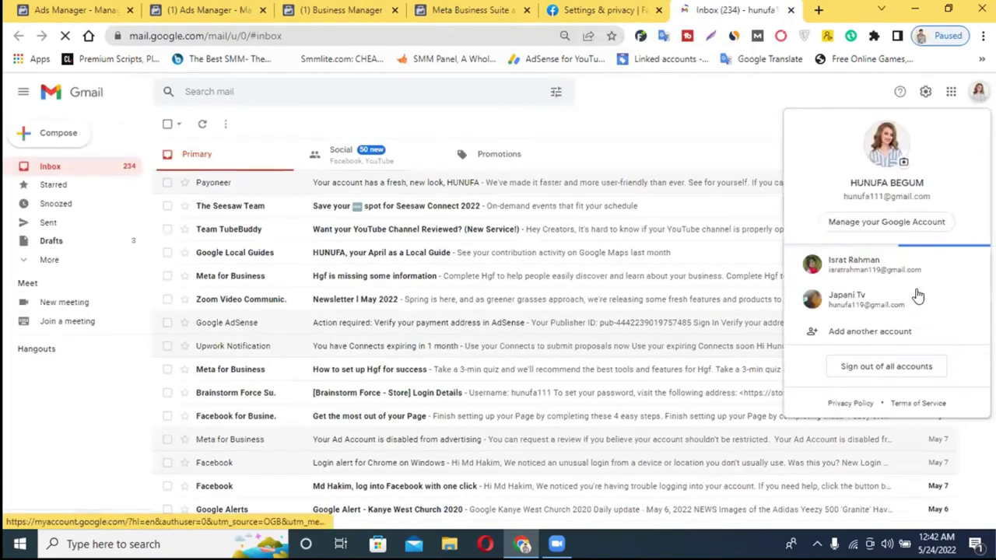
pyautogui.click(886, 283)
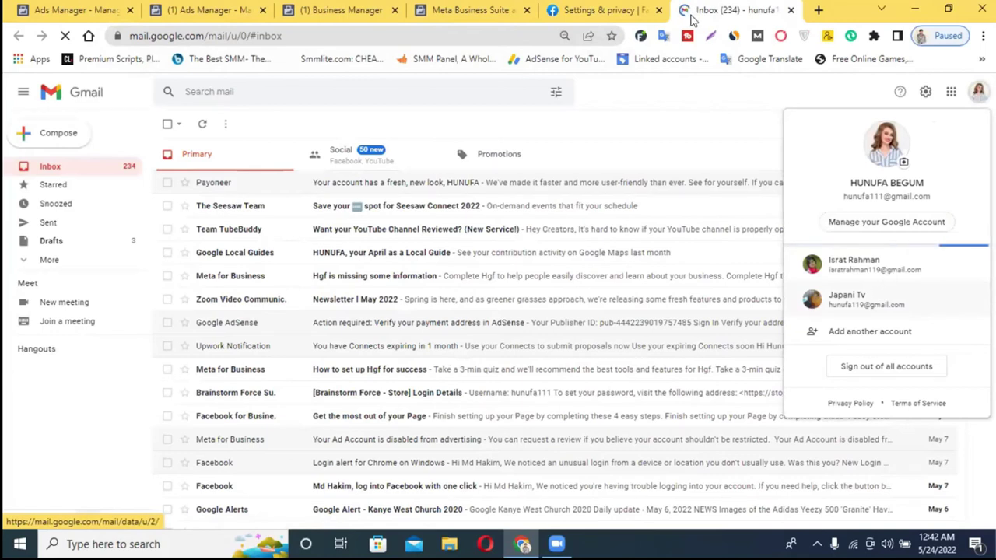
pyautogui.click(678, 11)
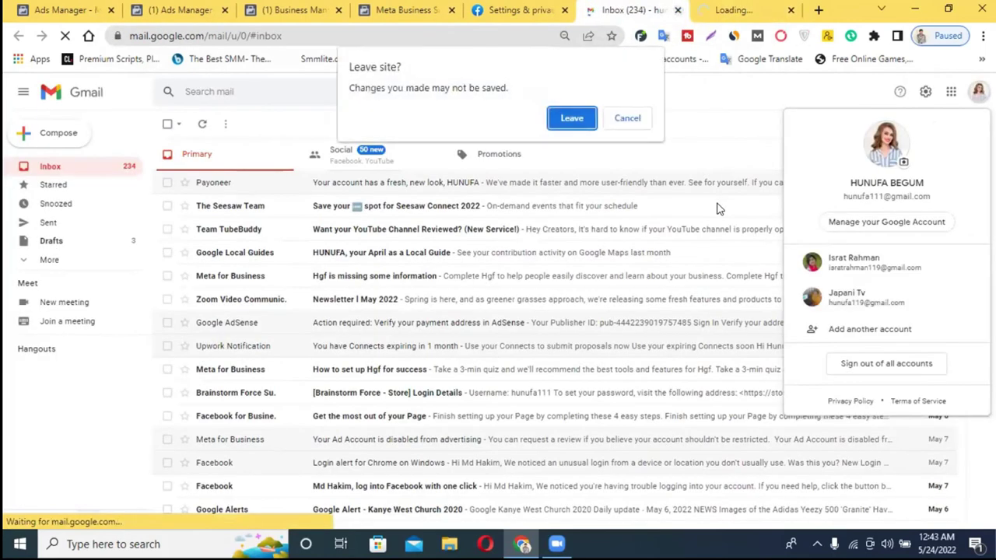
pyautogui.click(582, 120)
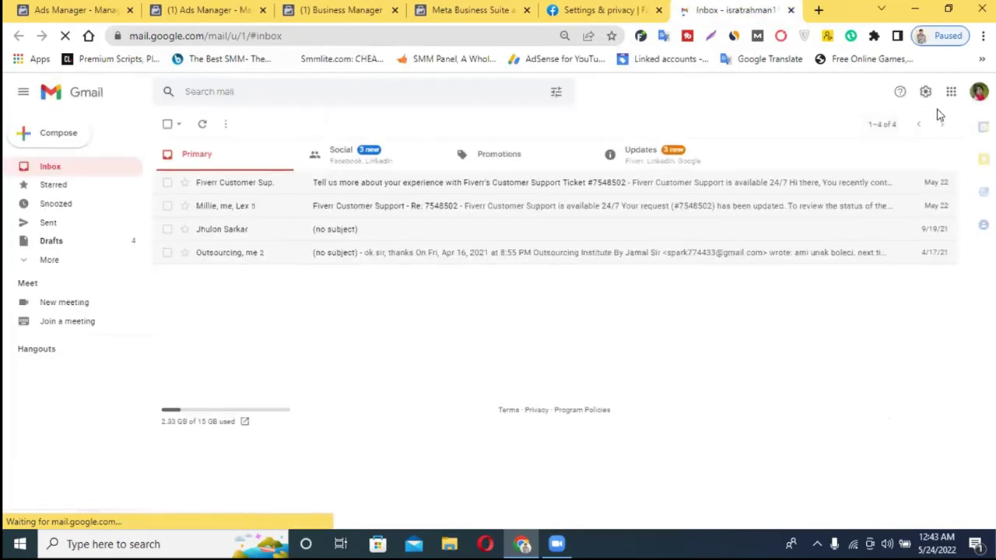
pyautogui.click(979, 92)
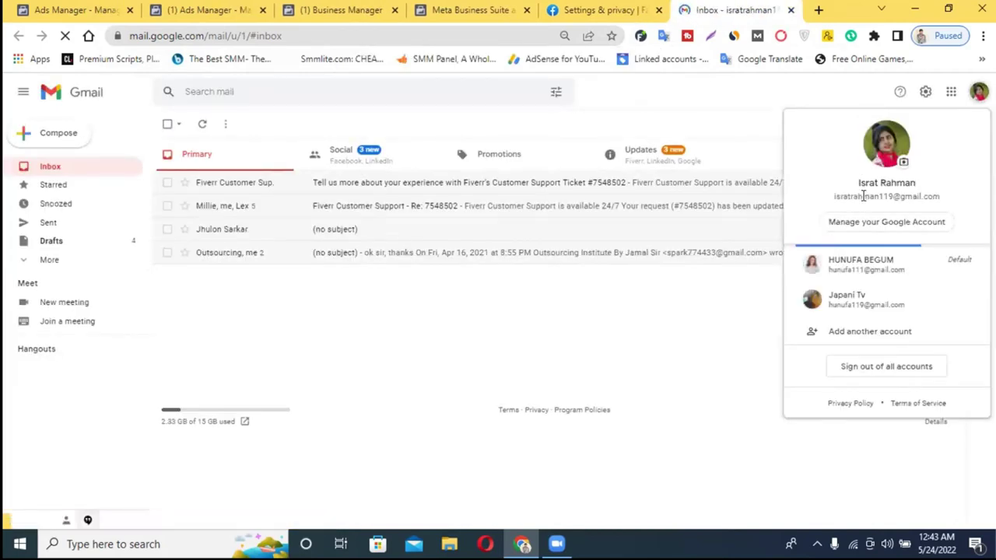
pyautogui.tripleClick(863, 196)
pyautogui.hotkey('ctrl', 'c')
pyautogui.click(474, 9)
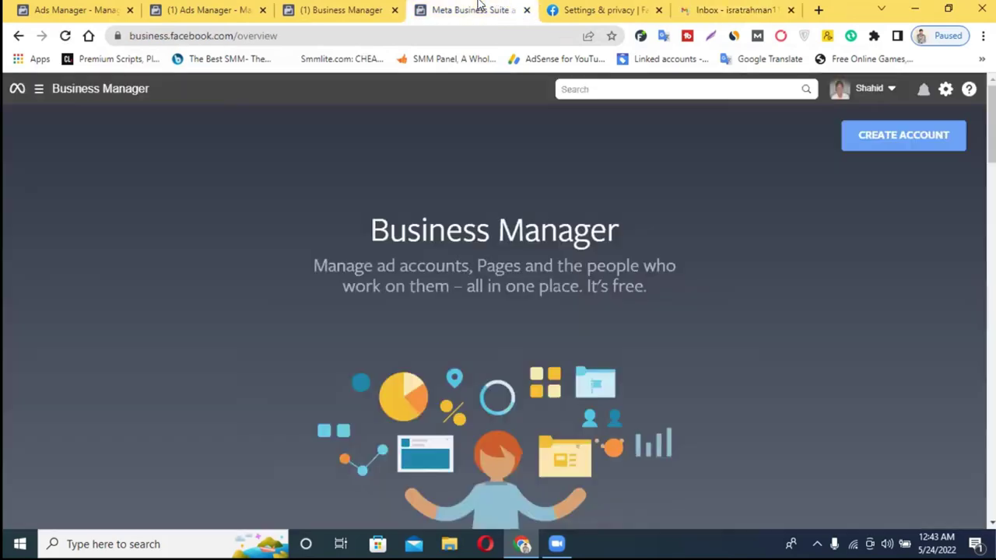
pyautogui.click(883, 137)
pyautogui.click(443, 231)
pyautogui.write('nl Dr')
pyautogui.click(376, 368)
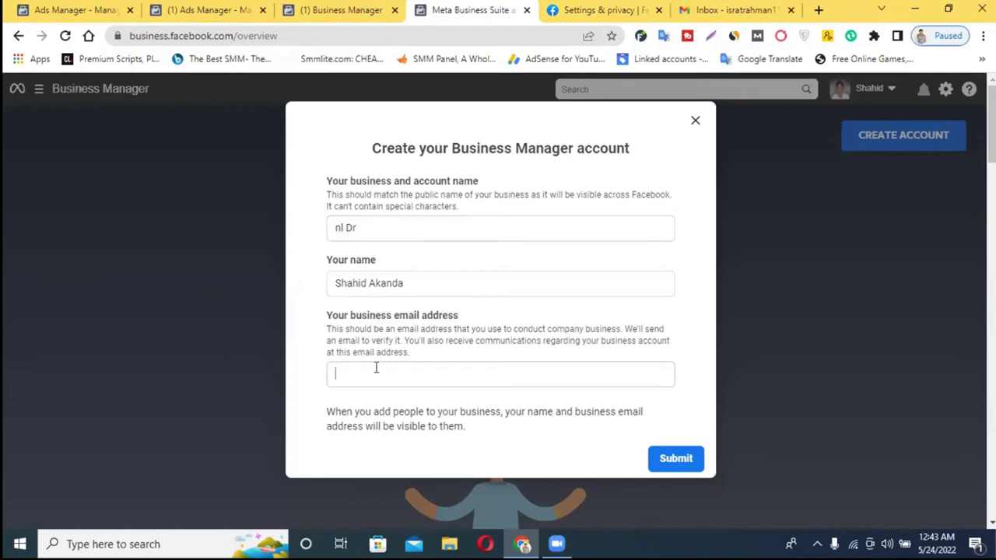
pyautogui.hotkey('ctrl', 'v')
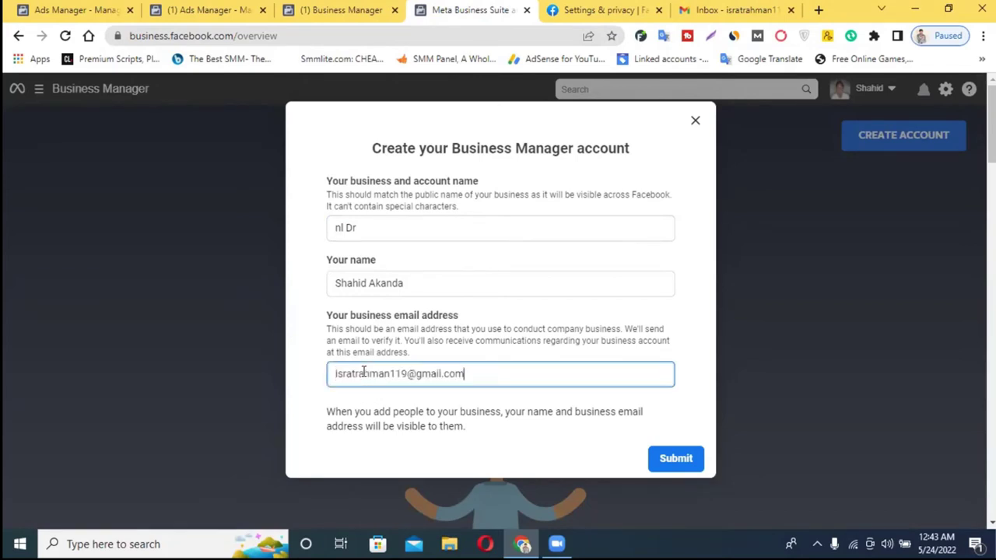
pyautogui.click(676, 460)
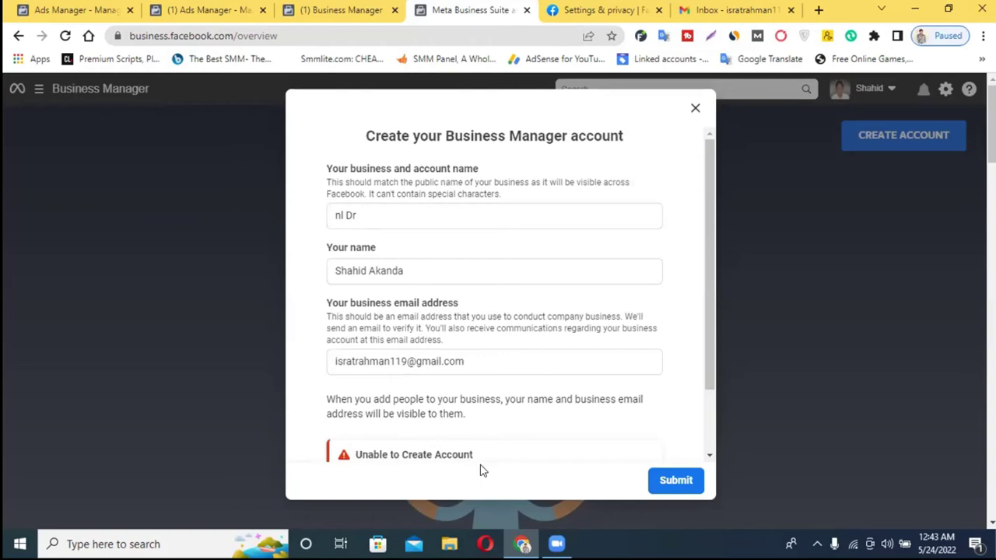
pyautogui.scroll(-1, 455, 443)
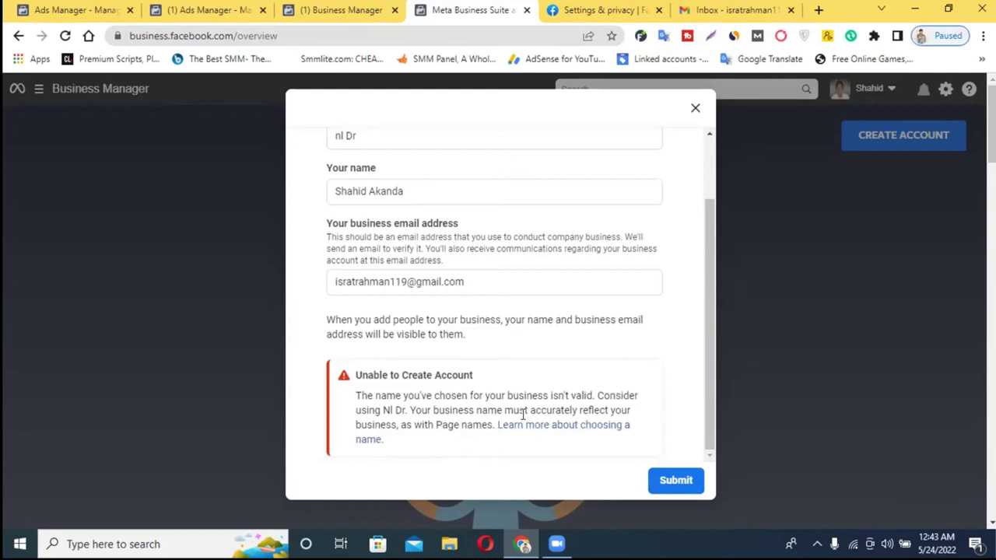
pyautogui.scroll(1, 520, 413)
pyautogui.scroll(-1, 438, 287)
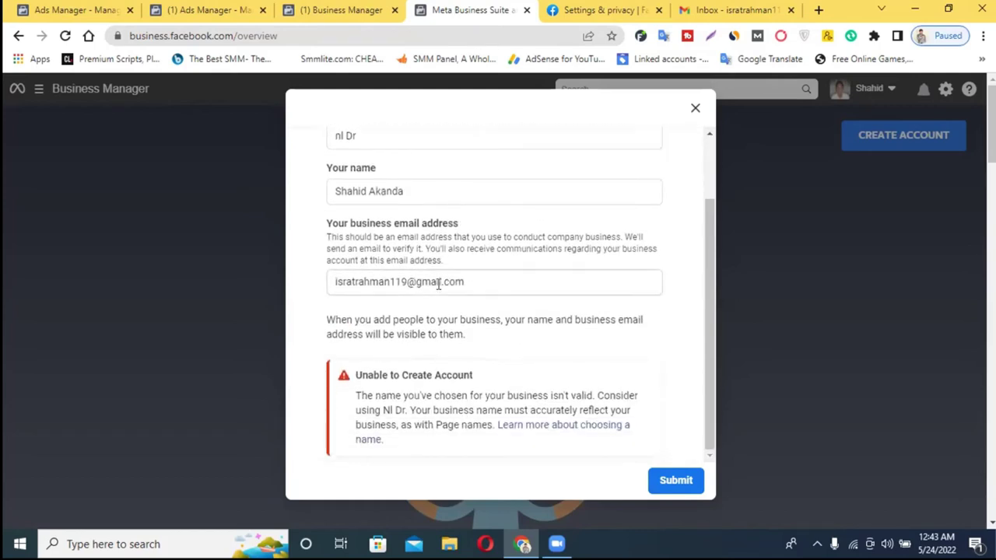
pyautogui.click(696, 109)
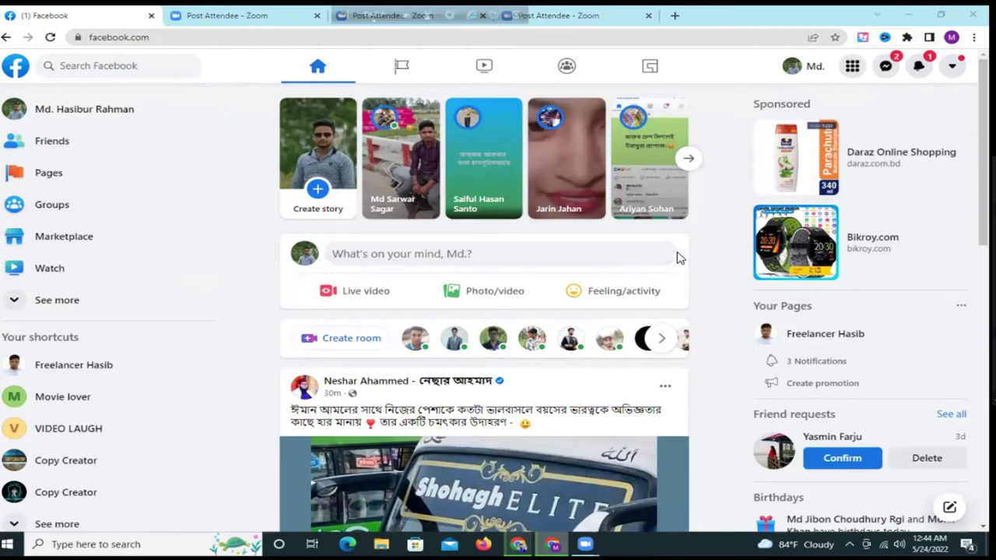
# - Open Gmail in new tabs through a 'gma' search and the Google apps menu
pyautogui.click(673, 17)
pyautogui.click(673, 17)
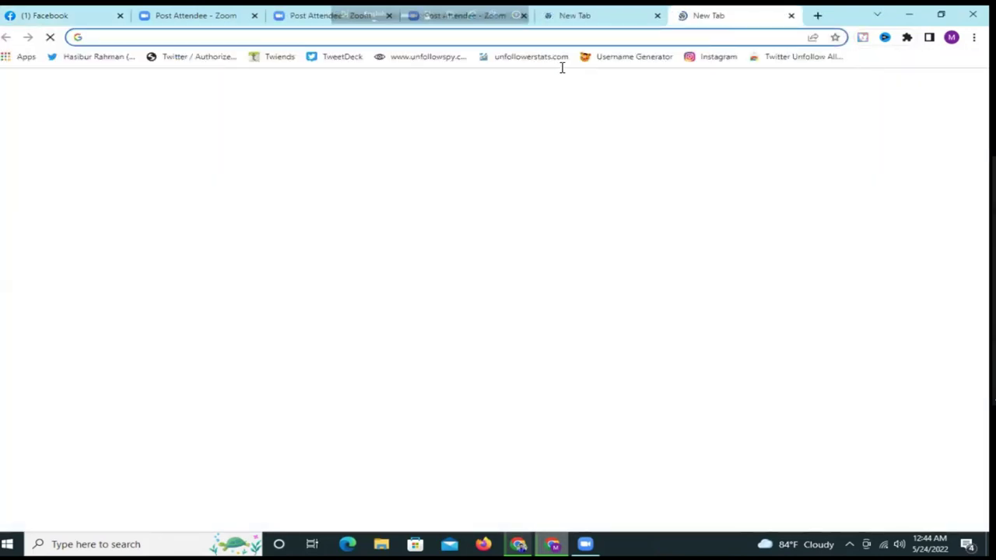
pyautogui.click(506, 37)
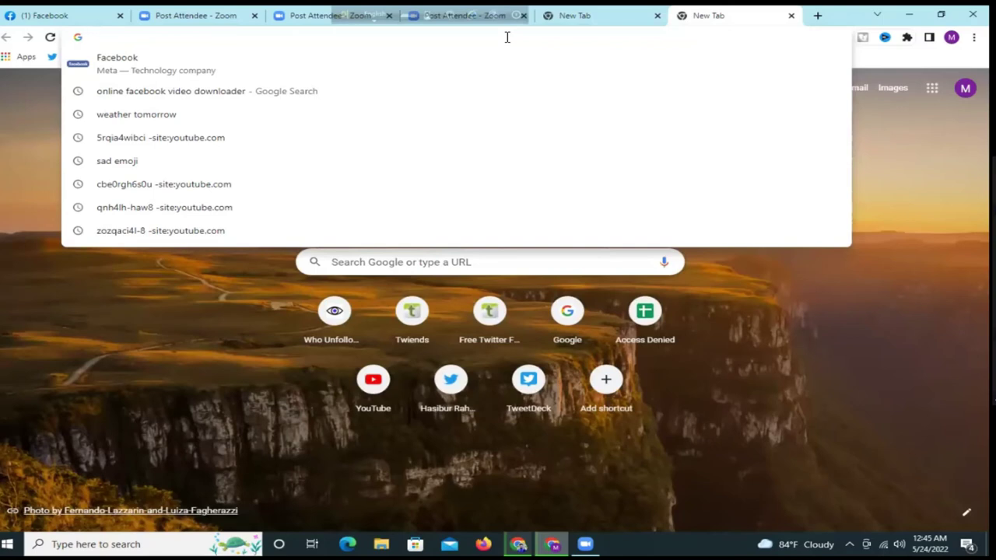
pyautogui.write('g')
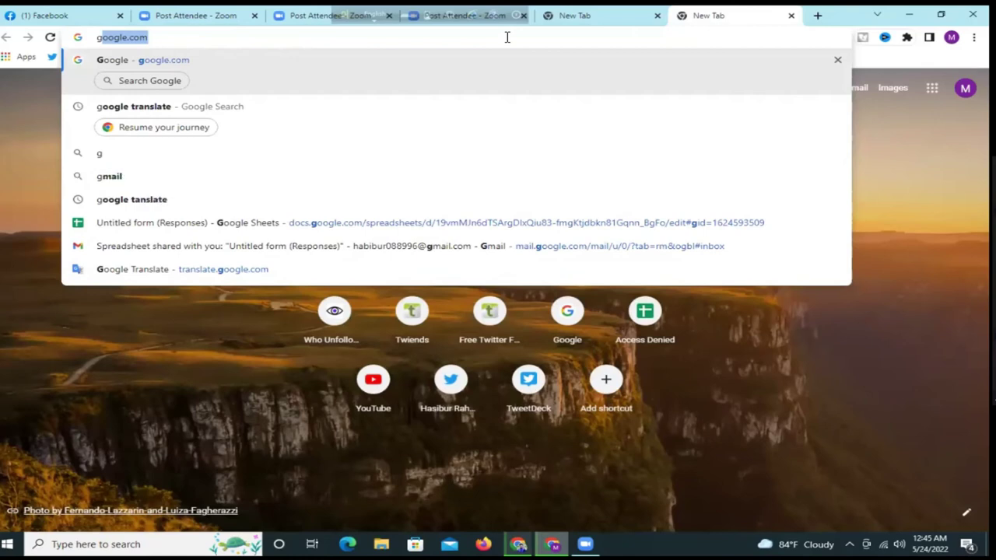
pyautogui.write('ma')
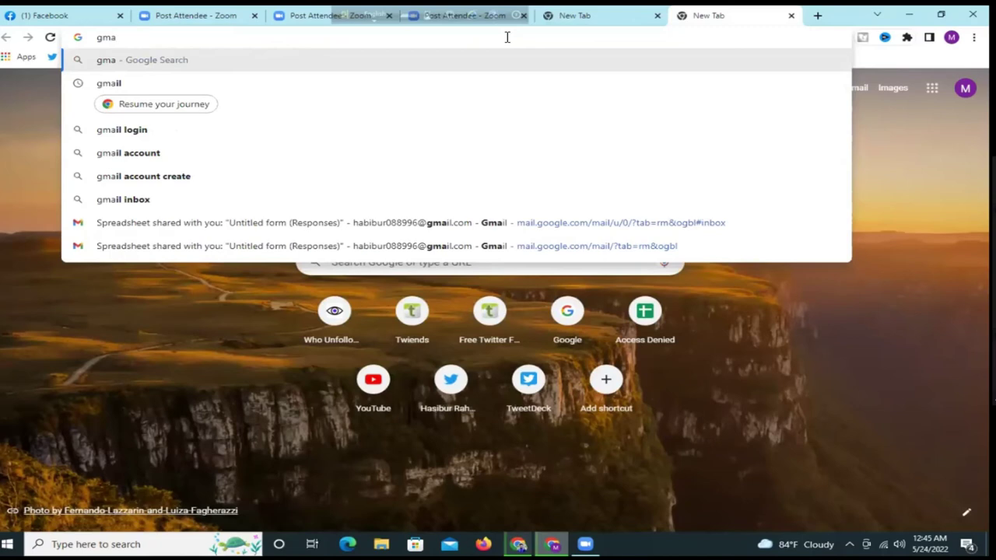
pyautogui.press('Return')
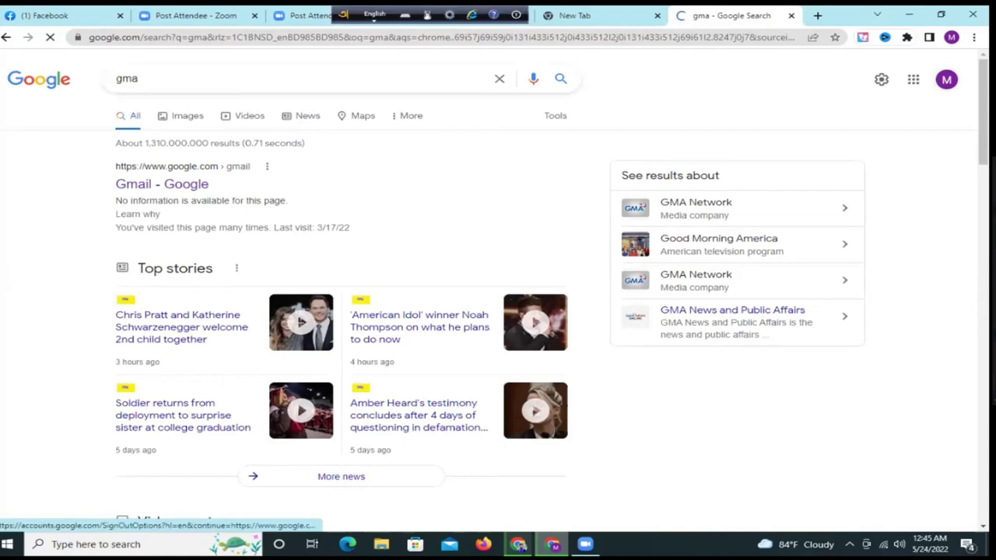
pyautogui.click(913, 79)
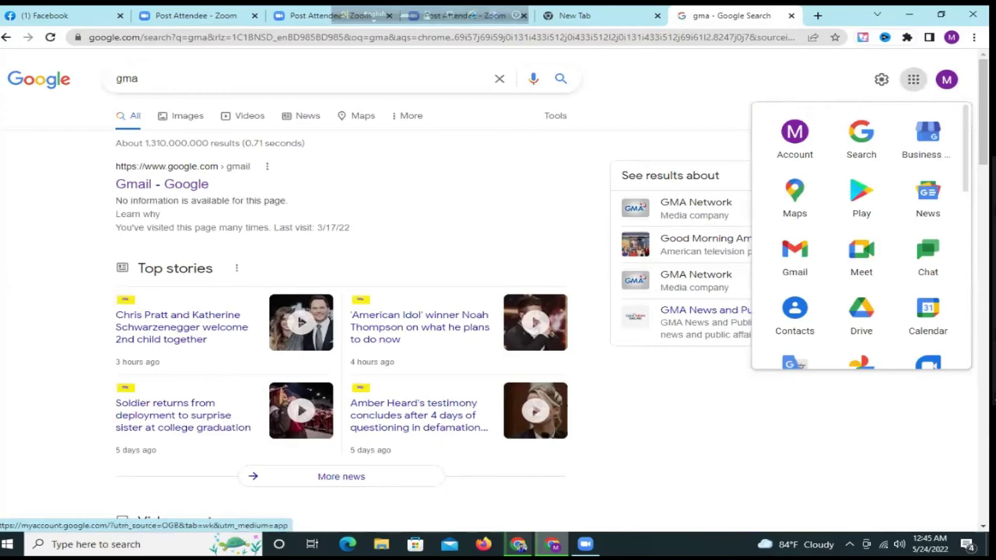
pyautogui.click(794, 259)
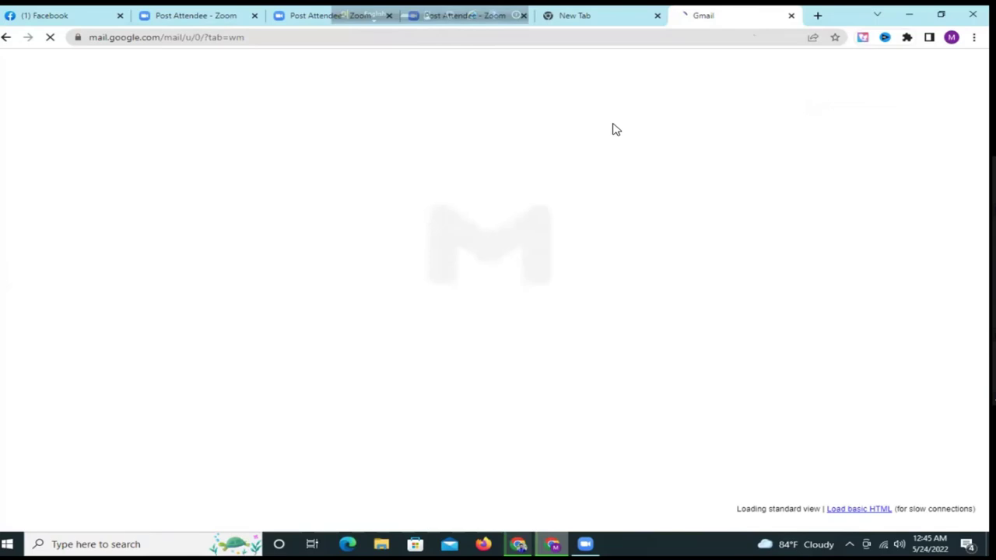
pyautogui.click(611, 28)
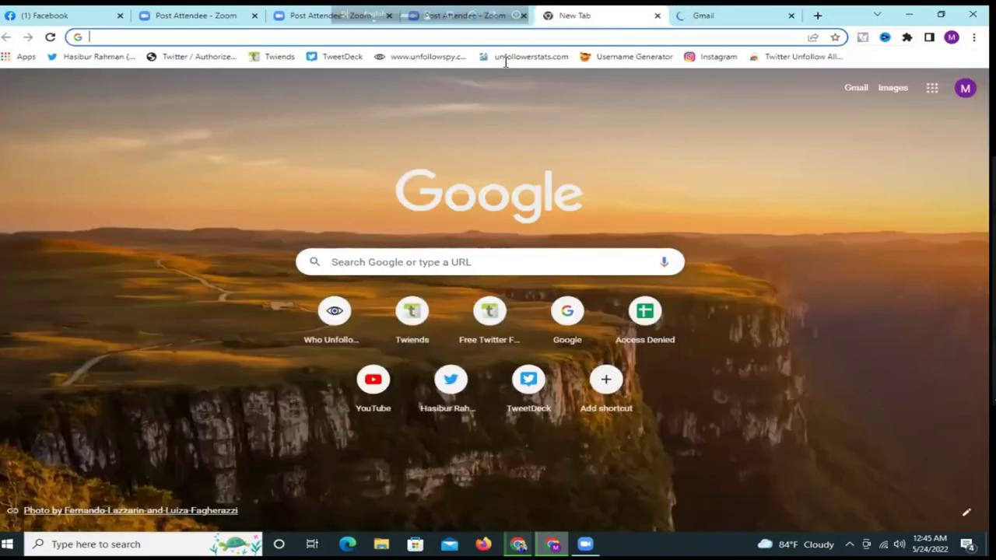
# - Enter 'business.f' in the address bar and load business.facebook.com/overview from the suggestions
pyautogui.click(499, 35)
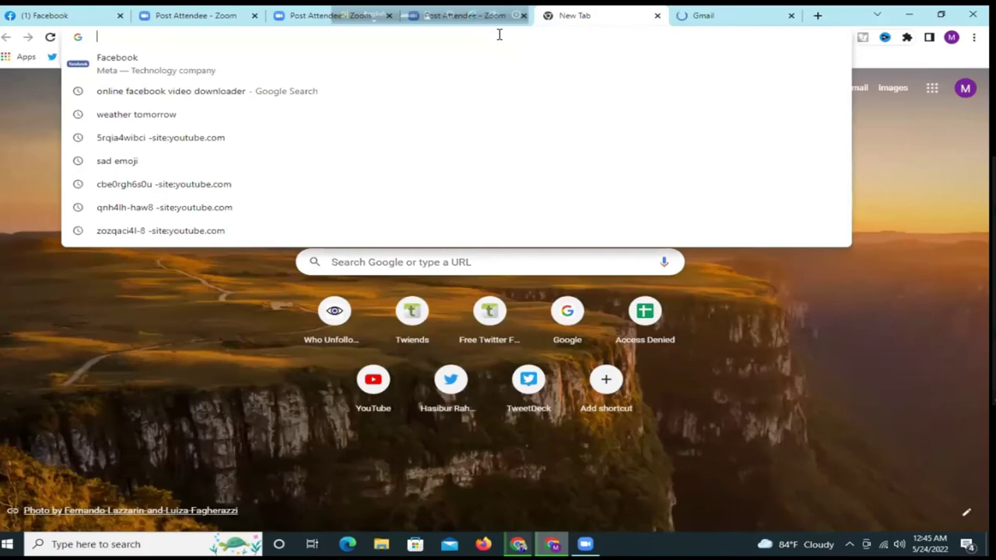
pyautogui.write('bui')
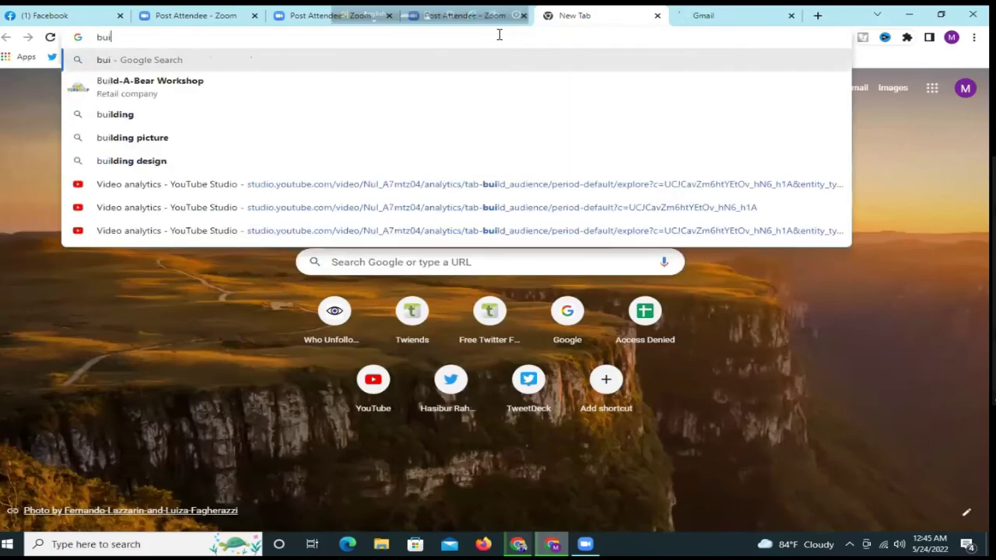
pyautogui.press('BackSpace')
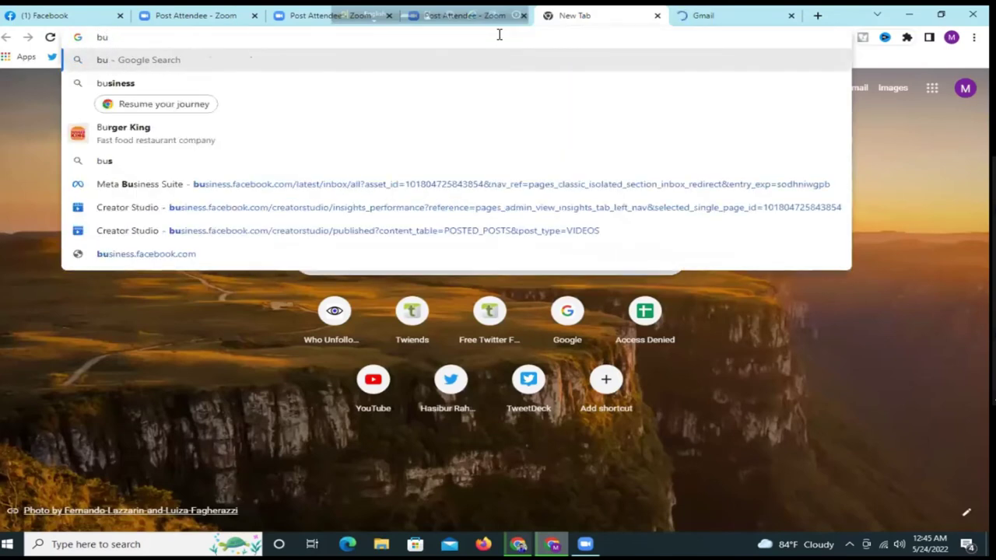
pyautogui.press('BackSpace')
pyautogui.press('BackSpace')
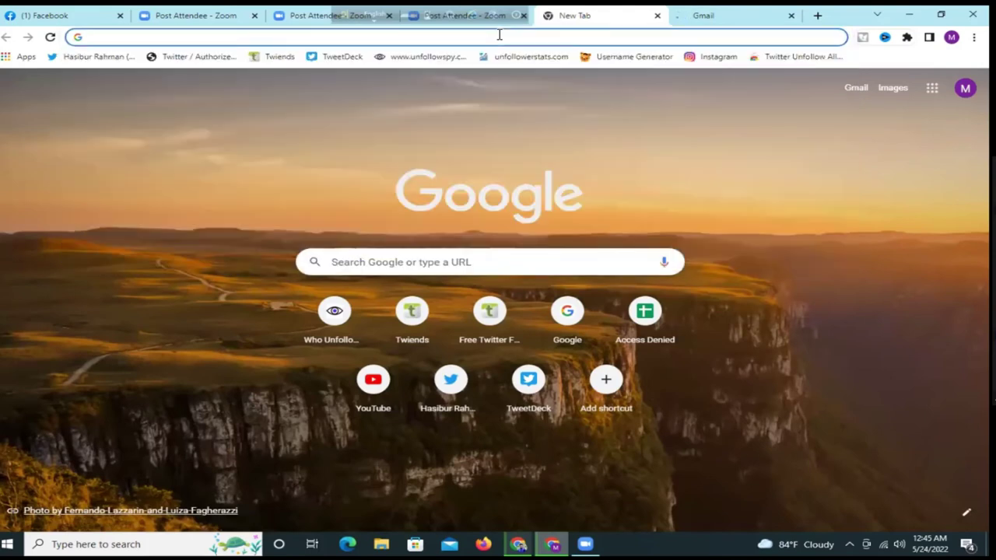
pyautogui.write('bu')
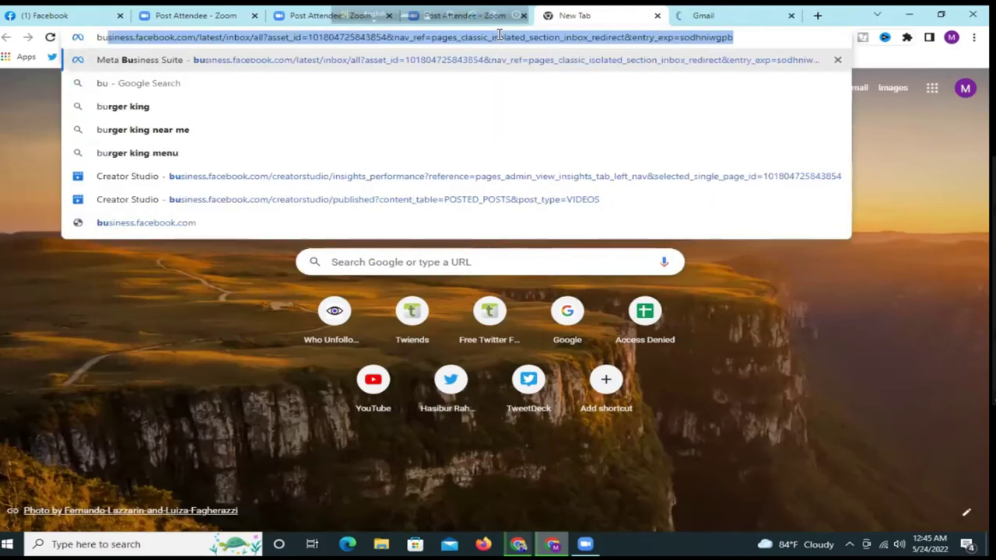
pyautogui.write('iness')
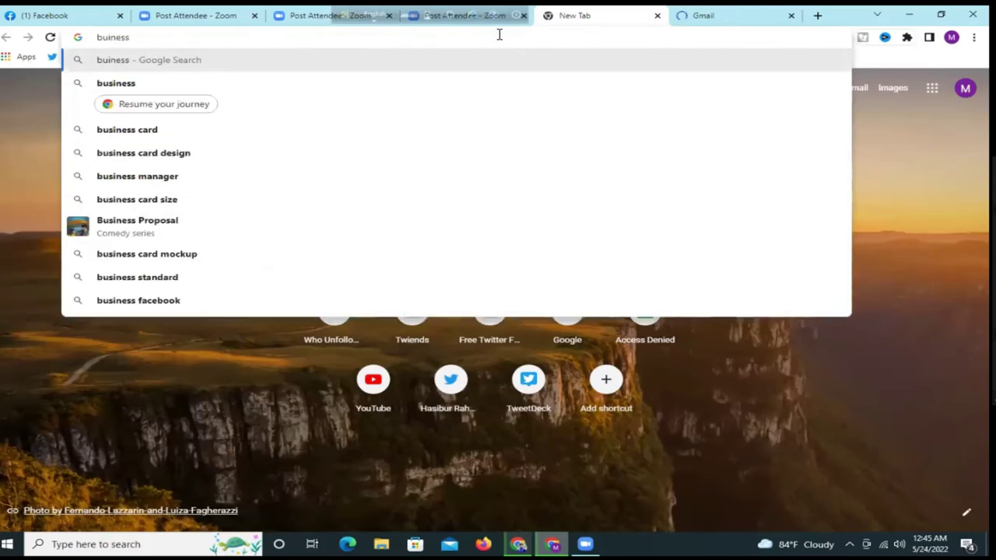
pyautogui.write('.facebook.com/overview')
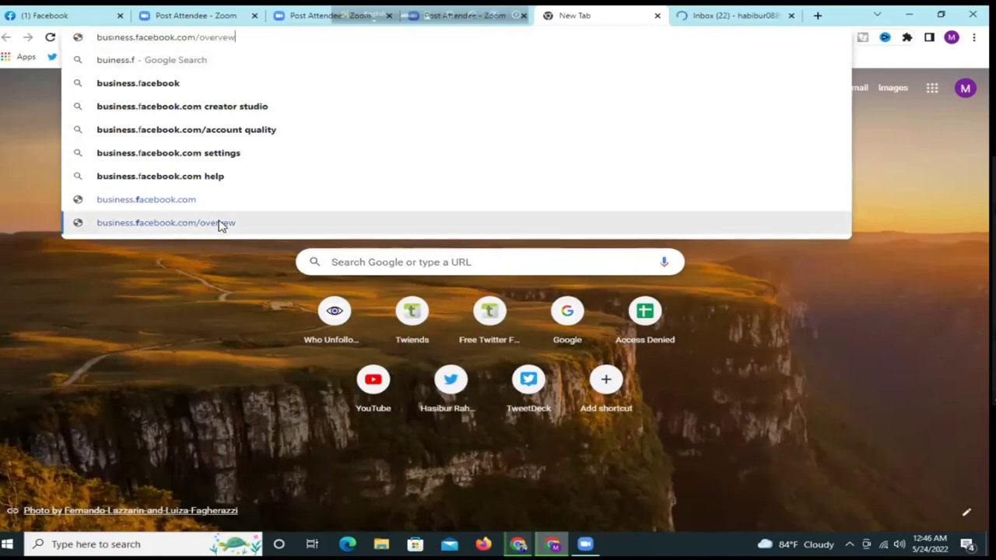
pyautogui.click(218, 223)
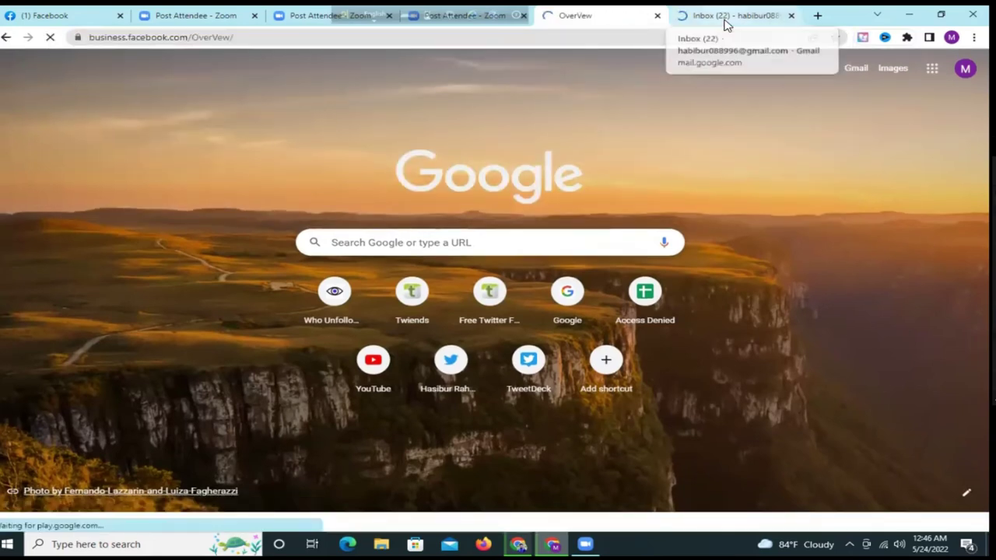
# - Select the signed-in account's email address in Gmail, then return to the OverView page
pyautogui.click(722, 18)
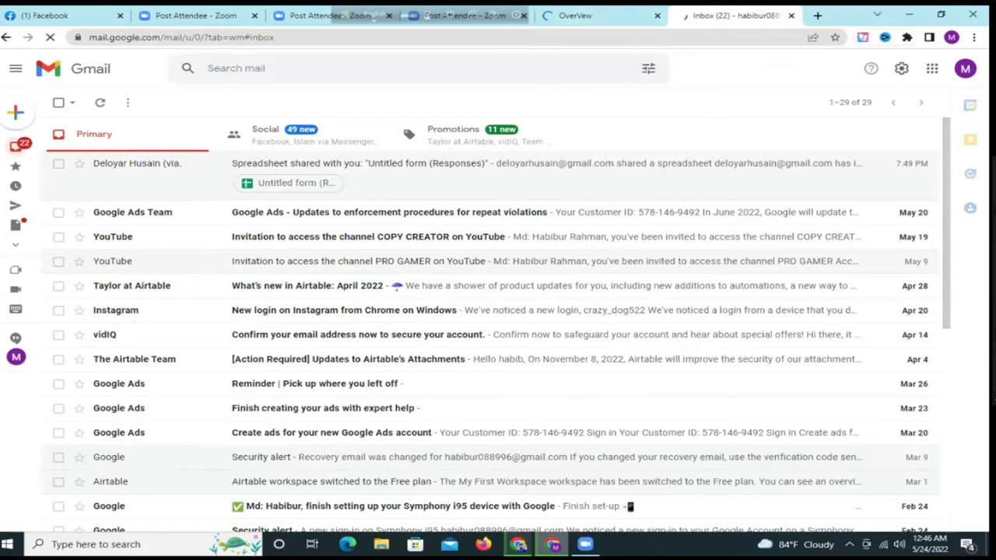
pyautogui.click(964, 68)
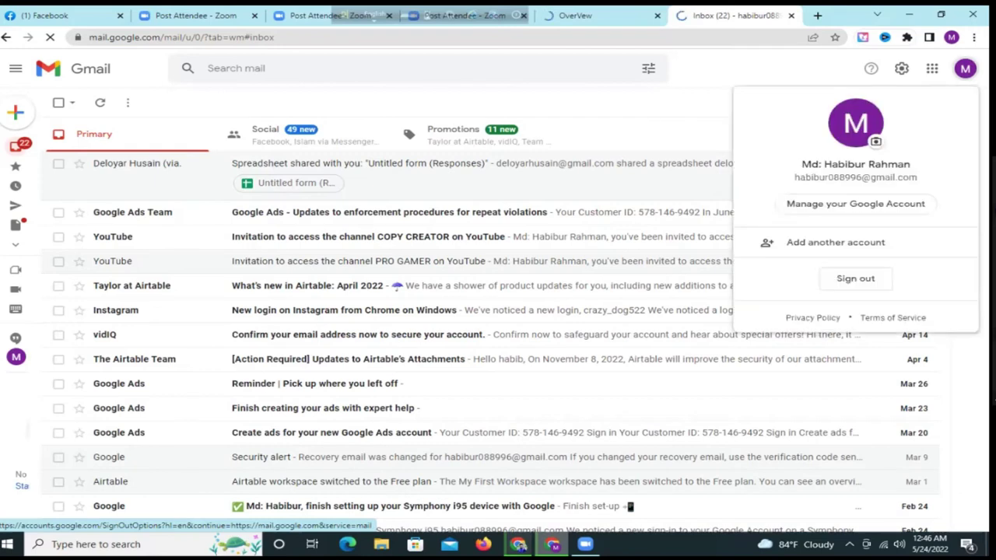
pyautogui.click(965, 68)
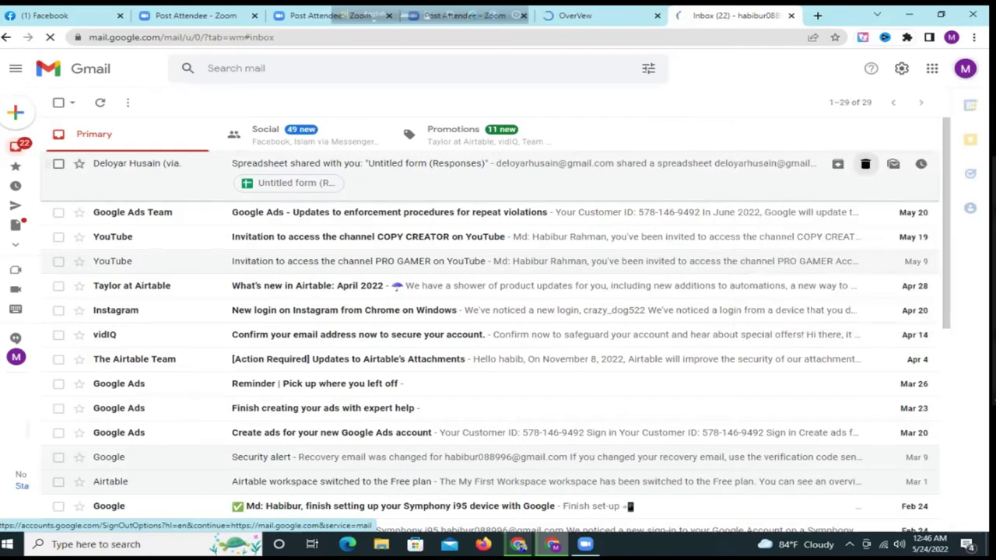
pyautogui.click(965, 68)
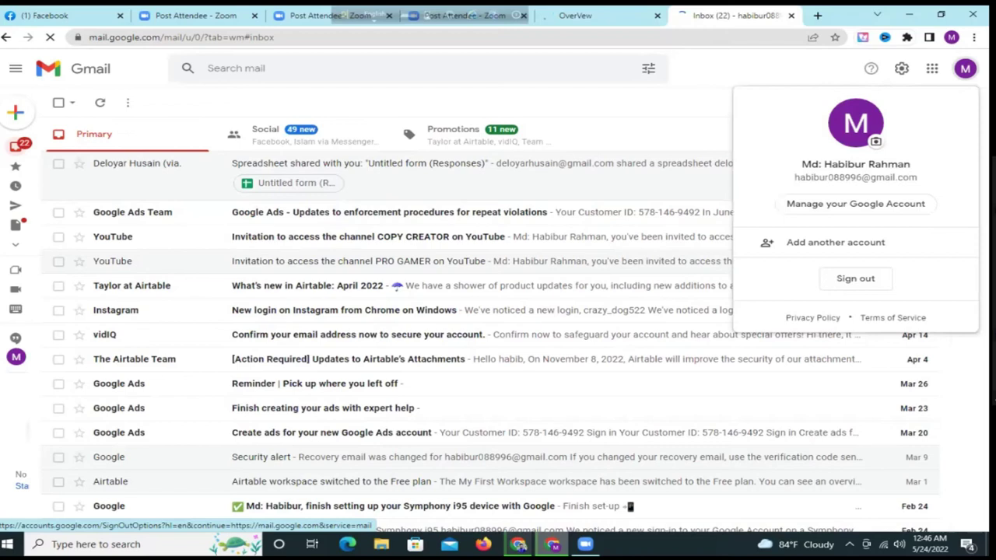
pyautogui.tripleClick(855, 178)
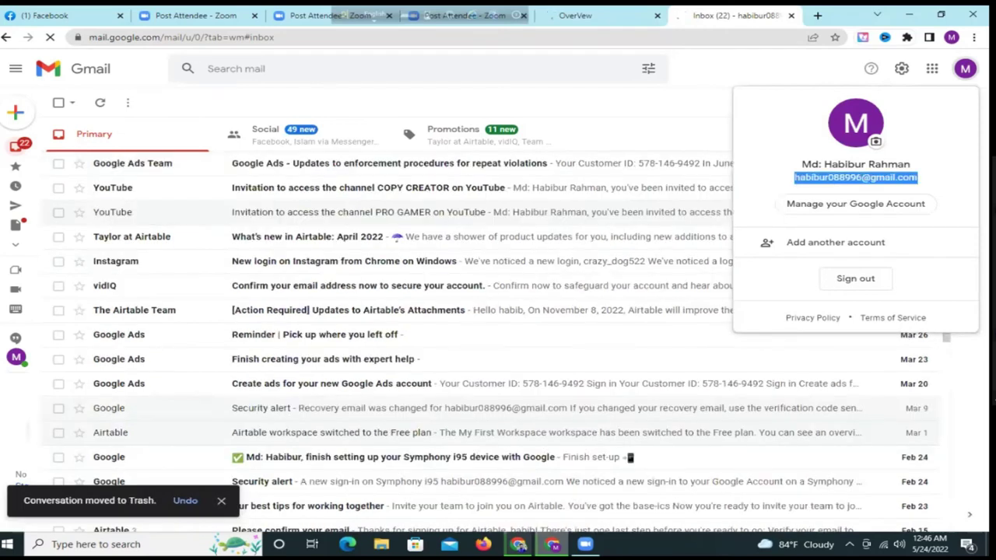
pyautogui.click(569, 19)
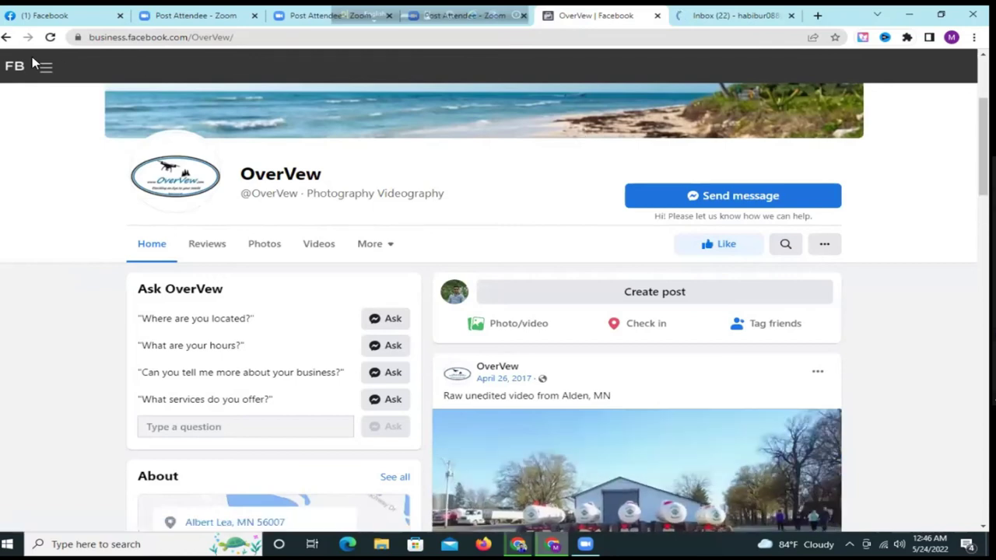
# - Reload the current page from its edited address, then switch to the second browser tab
pyautogui.rightClick(4, 38)
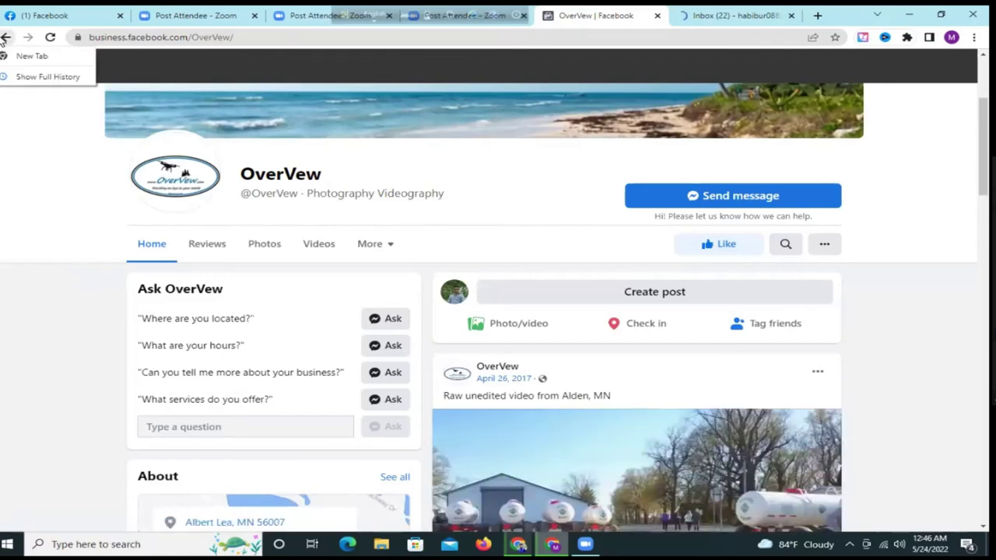
pyautogui.click(252, 37)
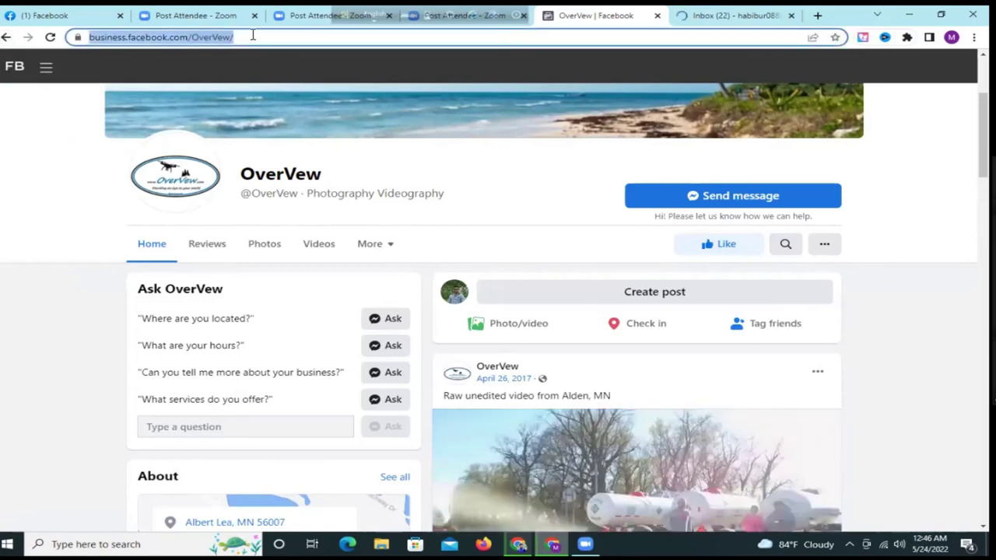
pyautogui.click(277, 37)
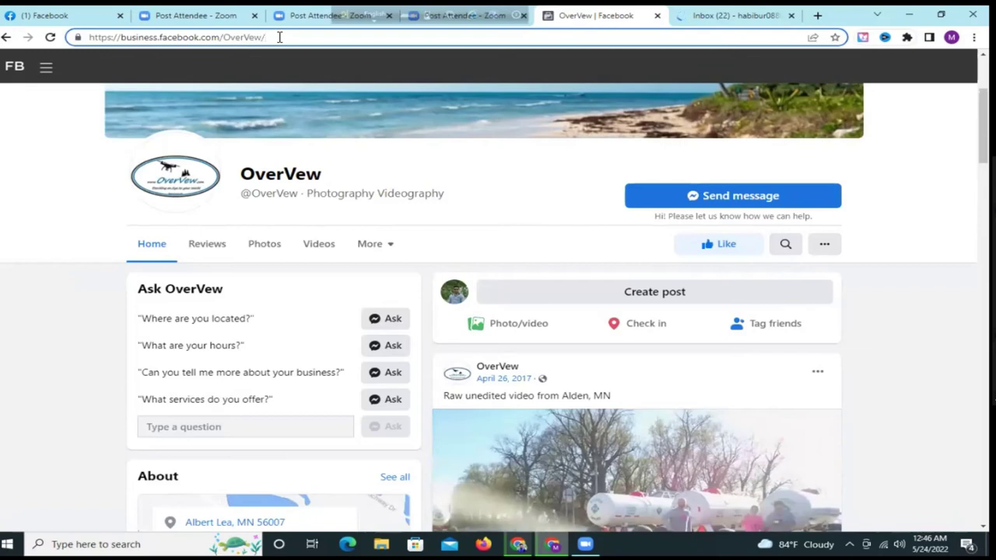
pyautogui.press('Return')
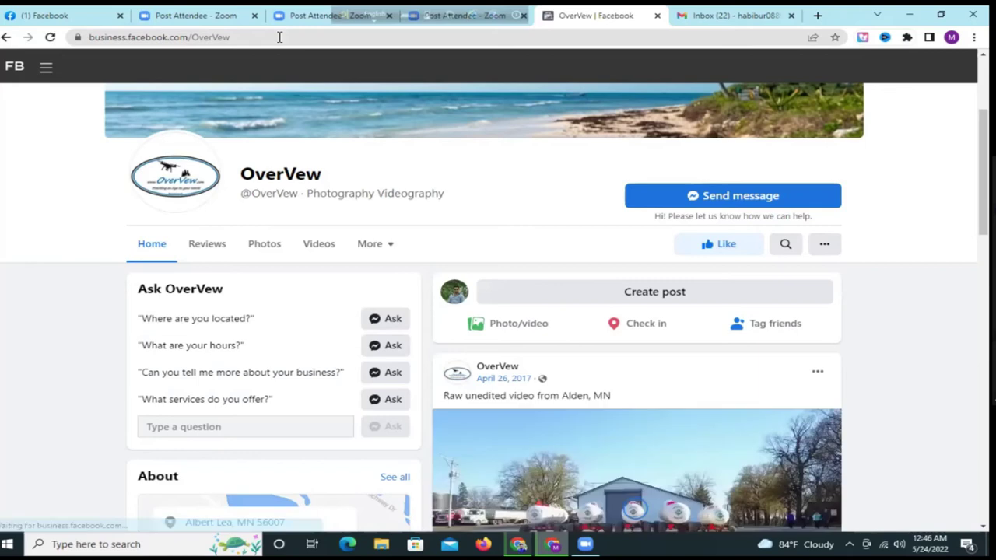
pyautogui.hotkey('ctrl', '2')
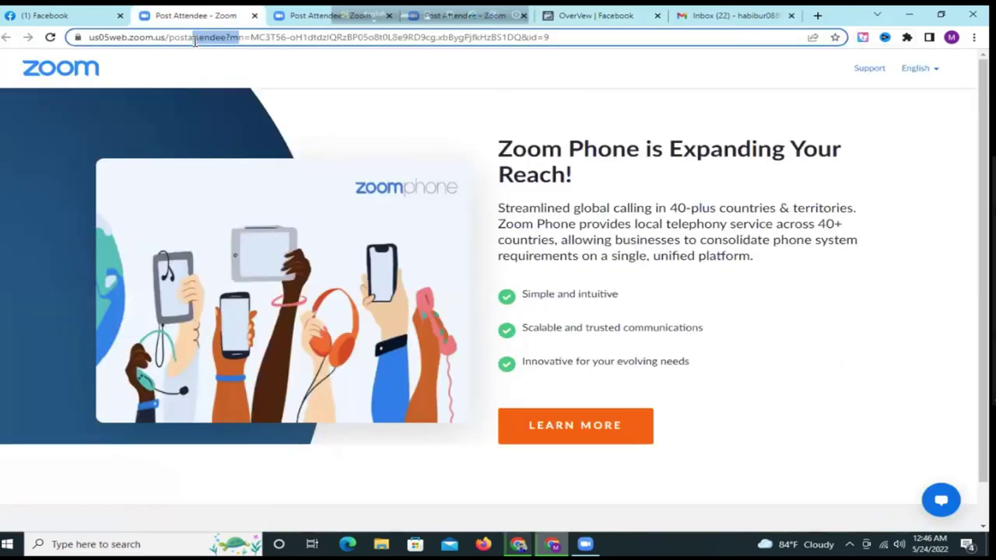
# - Go to Business.facebook.com/overview in a fresh browser tab
pyautogui.click(817, 16)
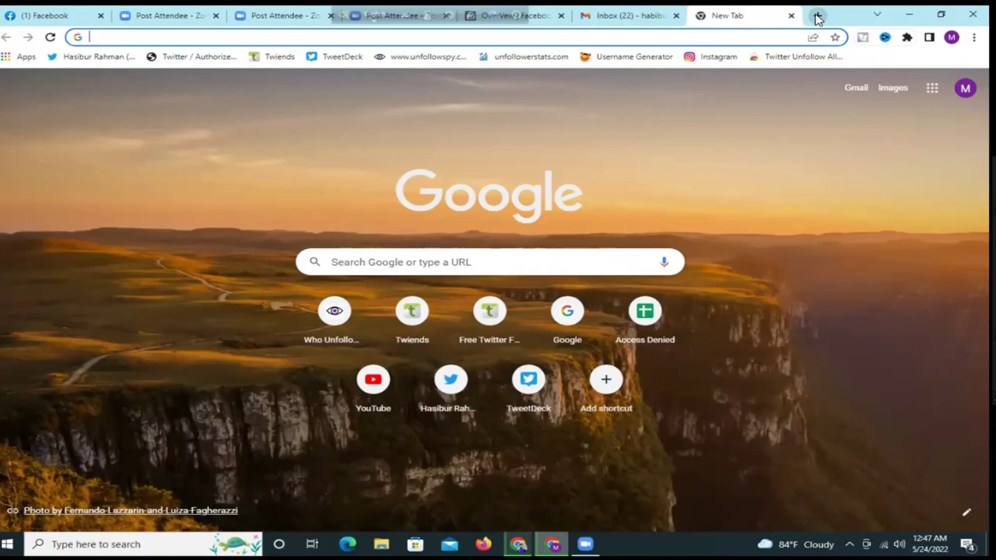
pyautogui.write('B')
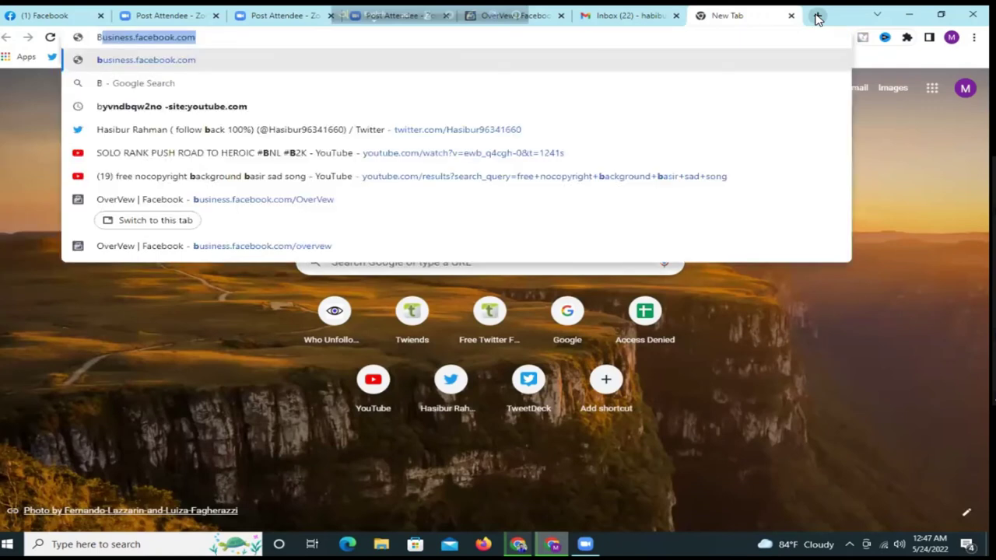
pyautogui.write('u')
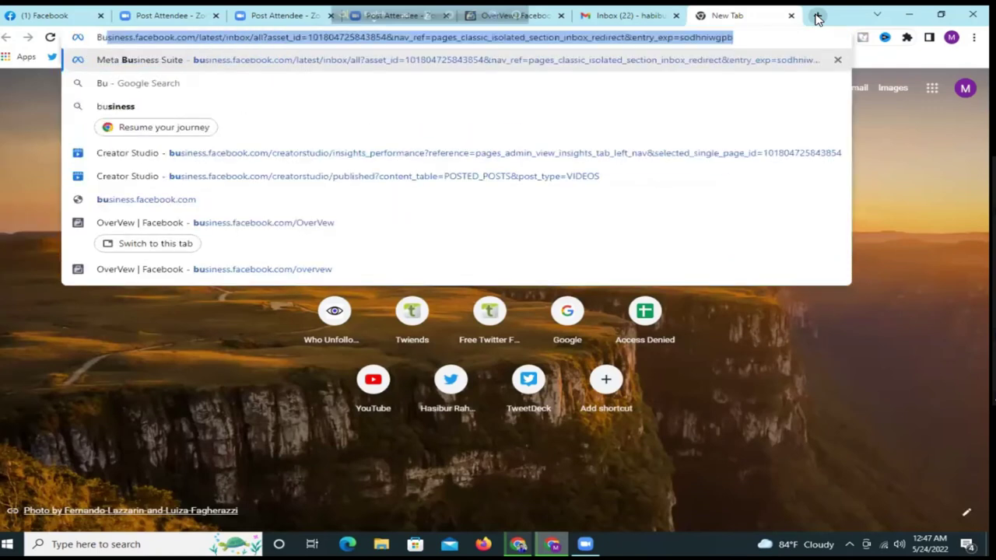
pyautogui.write('sine')
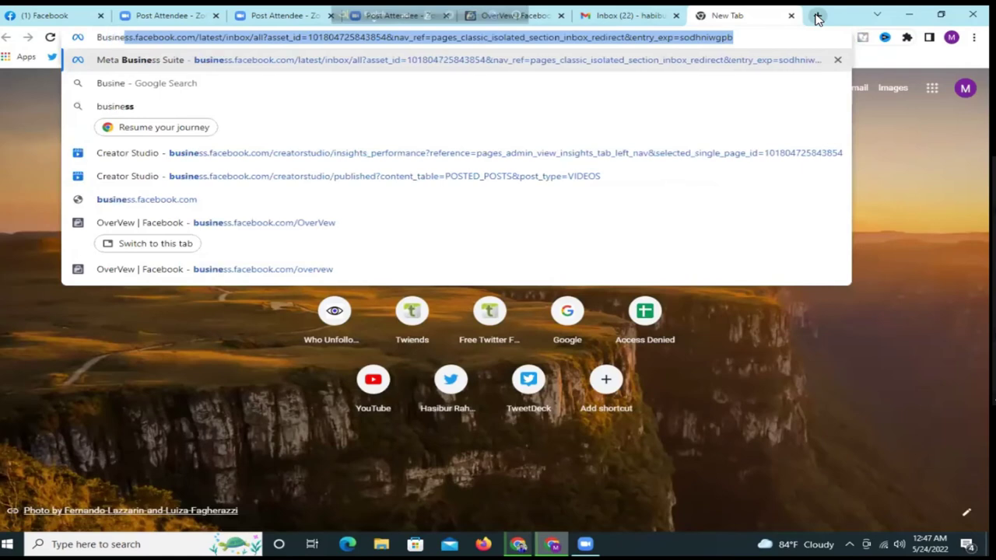
pyautogui.write('ss.')
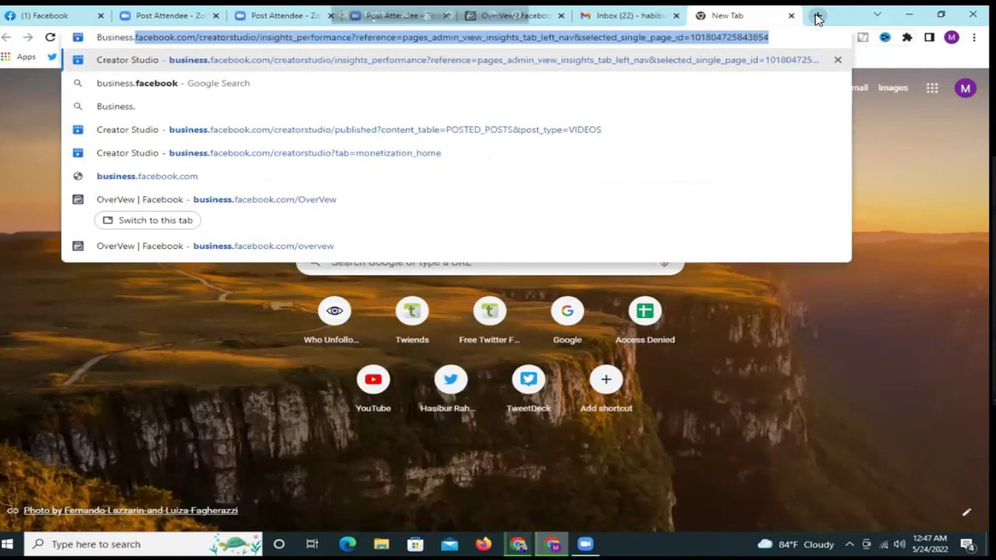
pyautogui.write('f')
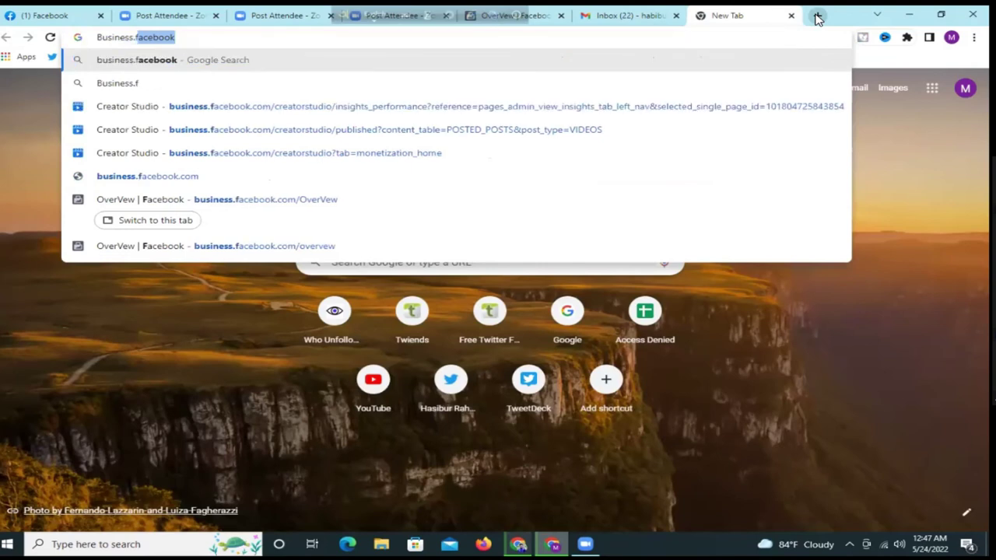
pyautogui.write('aceb')
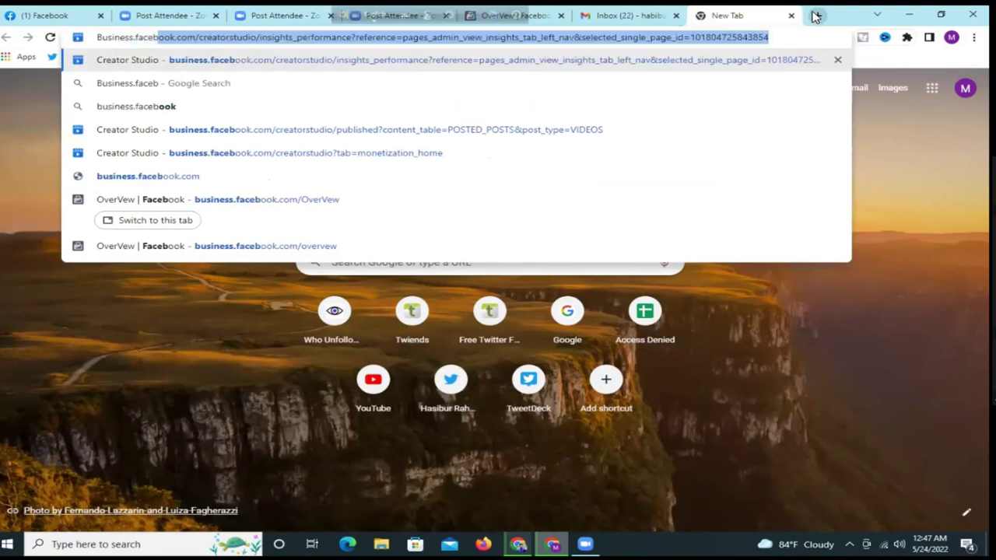
pyautogui.write('ook')
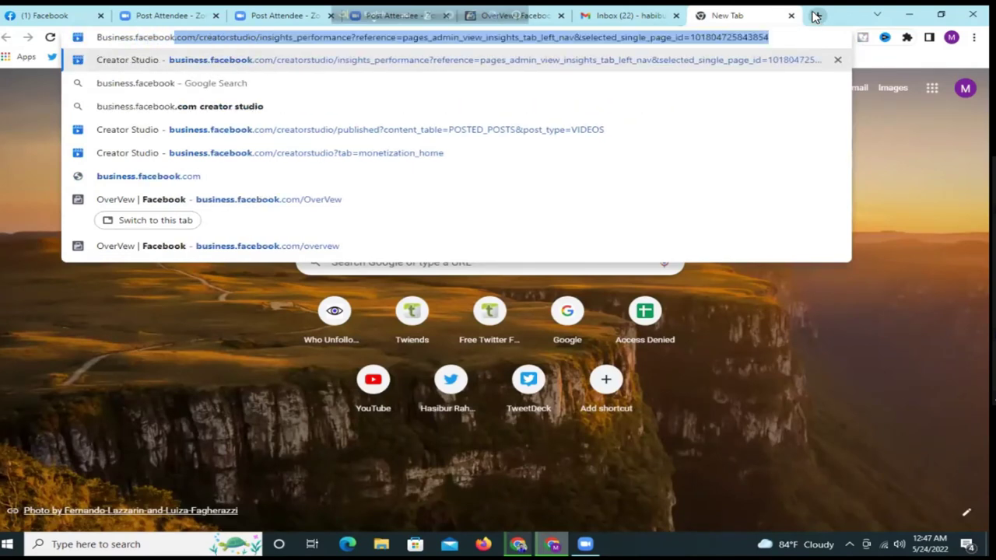
pyautogui.write('.c')
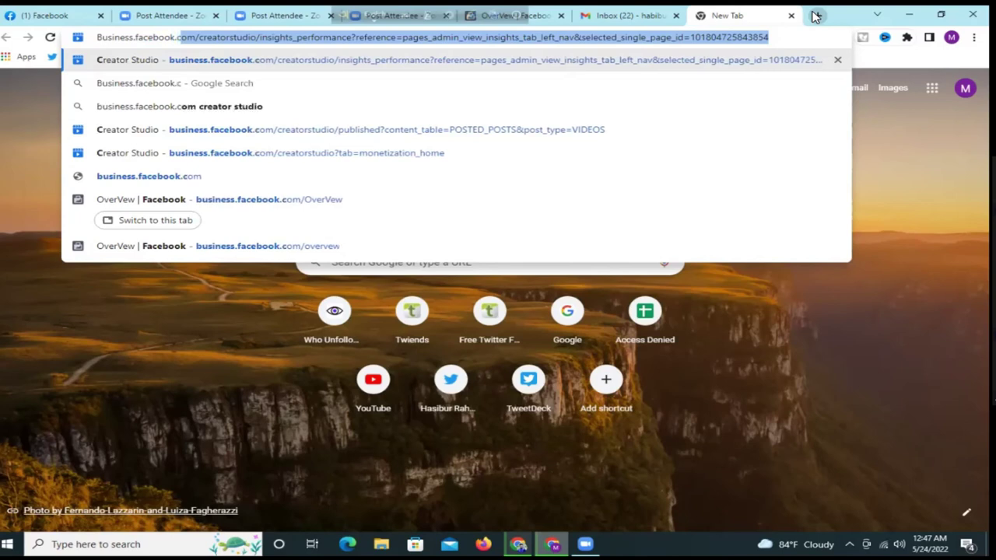
pyautogui.write('om/')
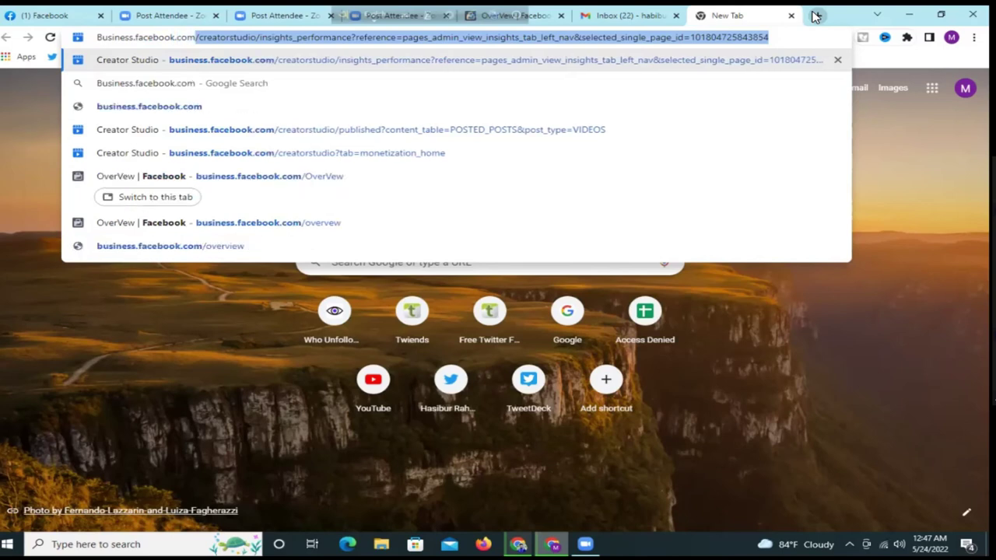
pyautogui.write('over')
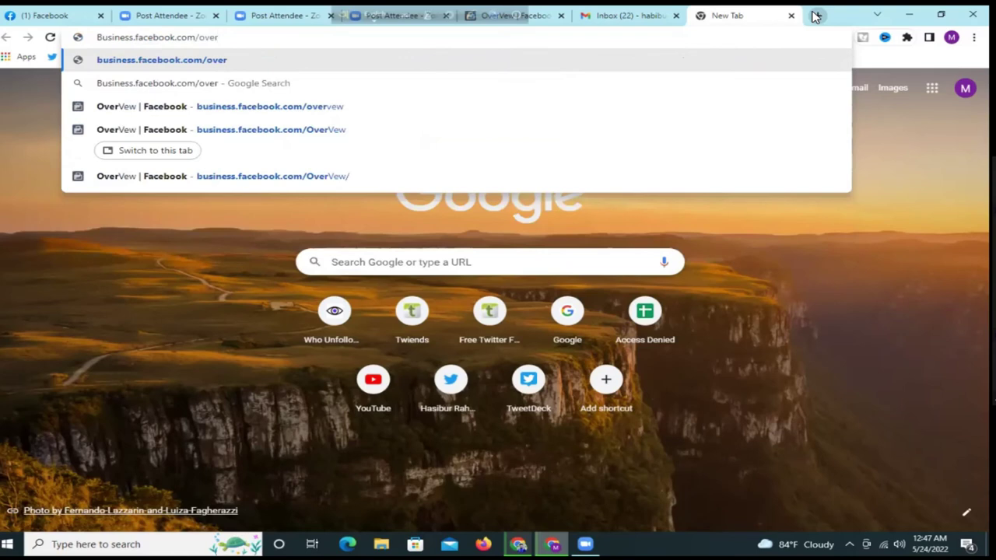
pyautogui.write('view')
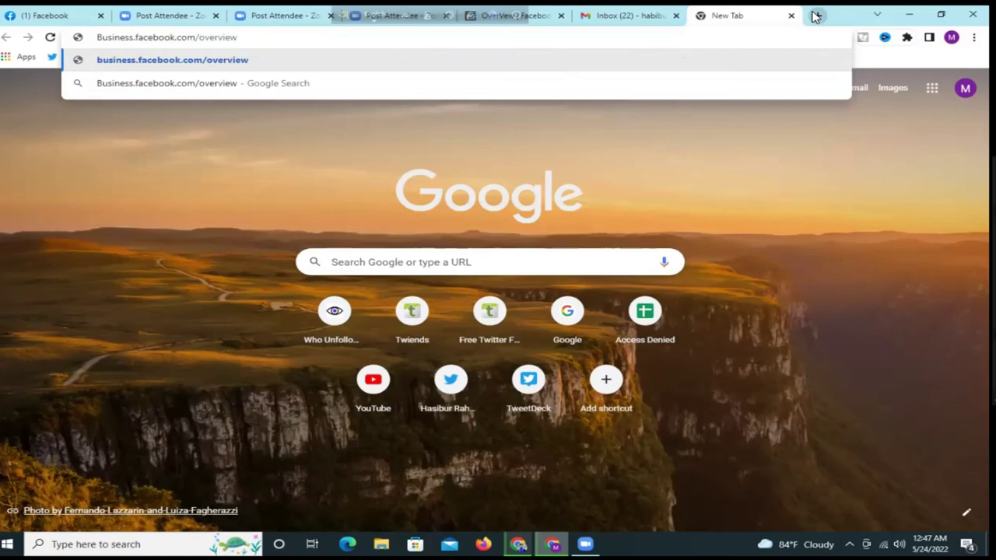
pyautogui.click(750, 320)
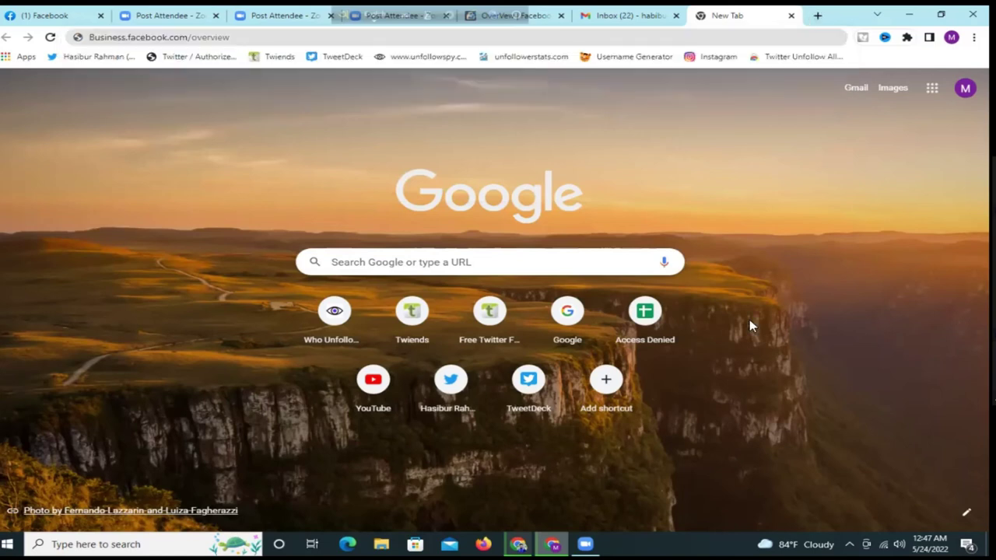
pyautogui.hotkey('ctrl', 'a')
pyautogui.click(236, 38)
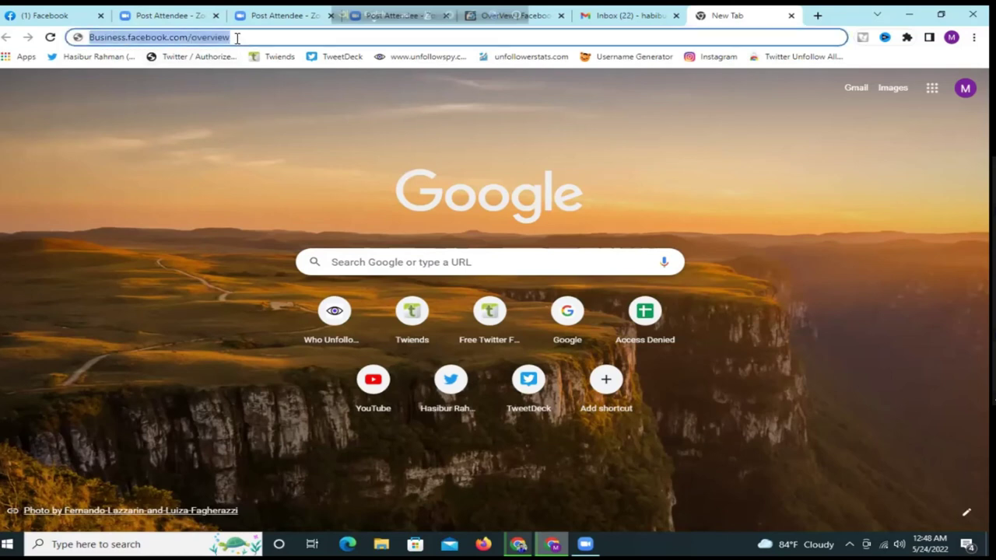
pyautogui.press('Return')
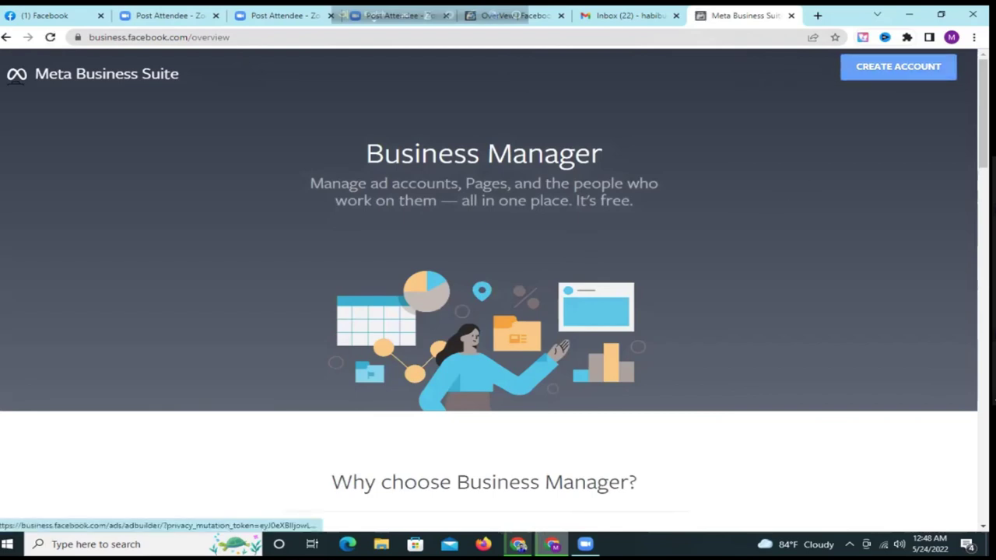
# - Fill the Create Account form with a name ending 'Digital Marketer' and the pasted business email, then submit
pyautogui.click(897, 66)
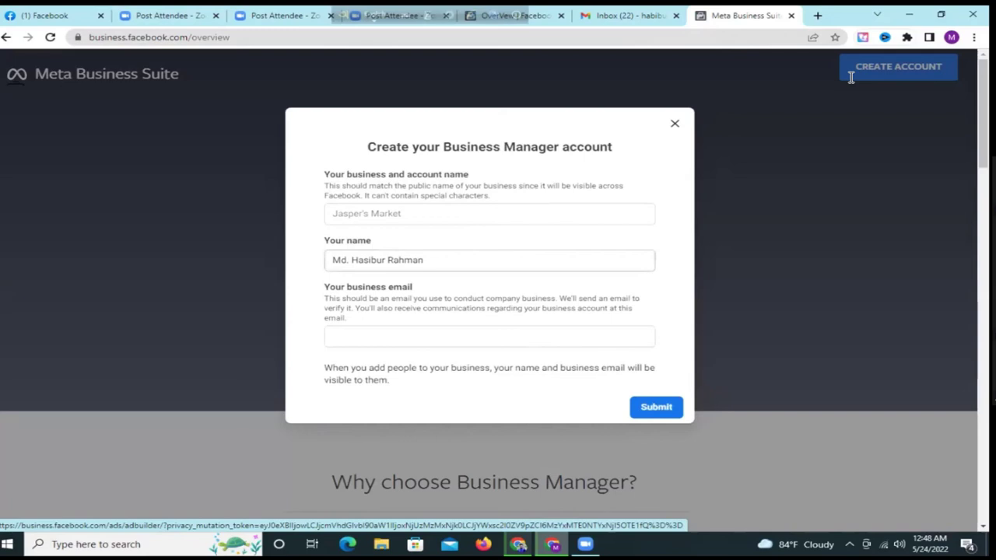
pyautogui.click(405, 213)
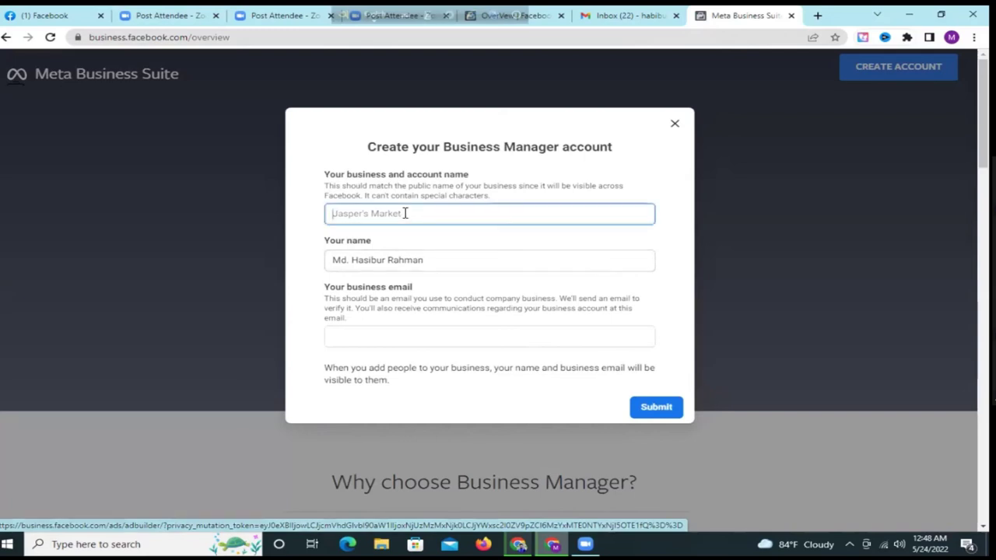
pyautogui.write('hasibu')
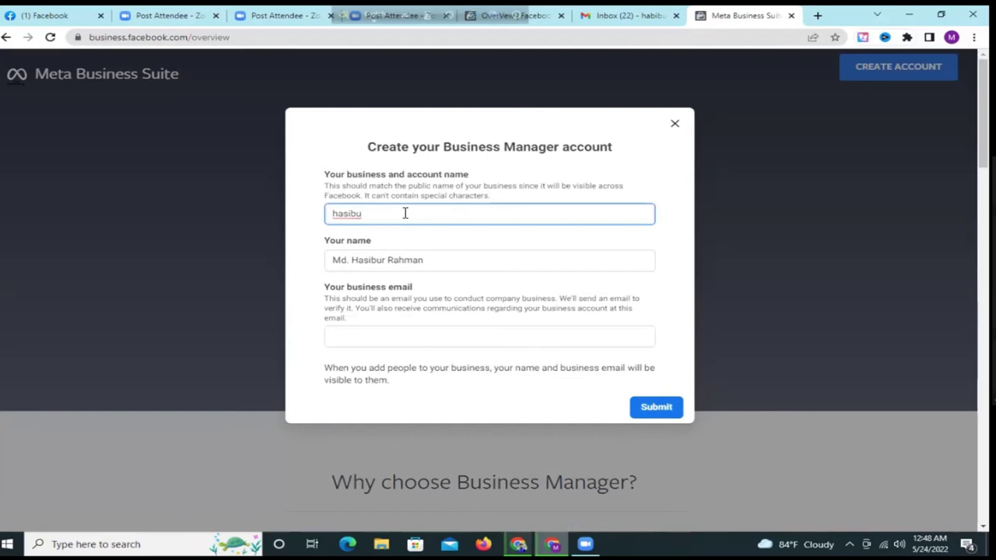
pyautogui.write('r')
pyautogui.write('b Digita')
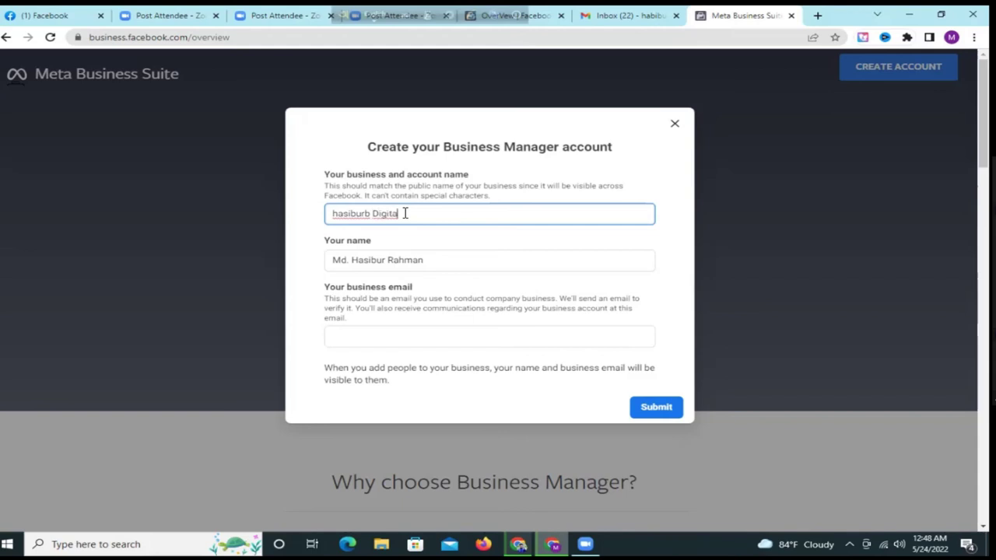
pyautogui.write('l Marketer')
pyautogui.click(372, 334)
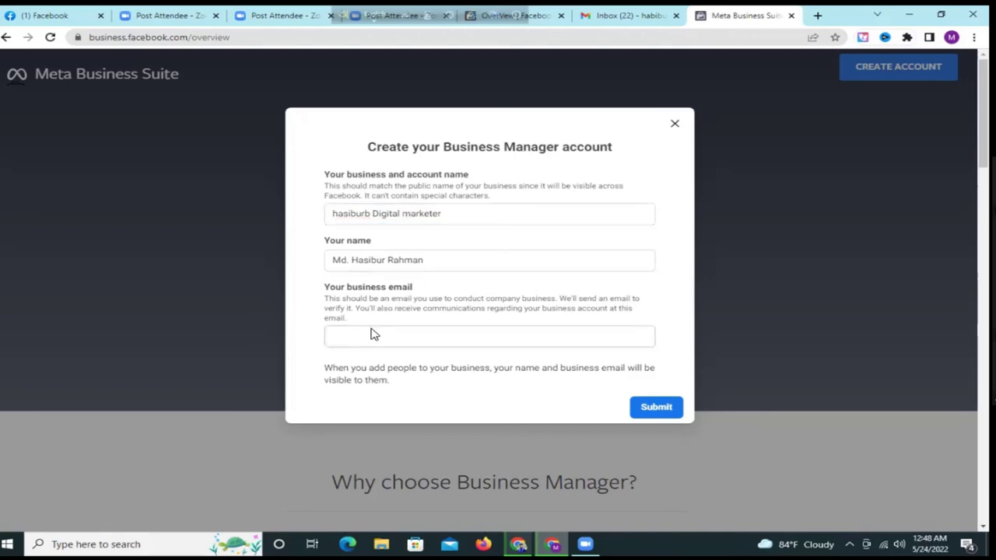
pyautogui.click(379, 335)
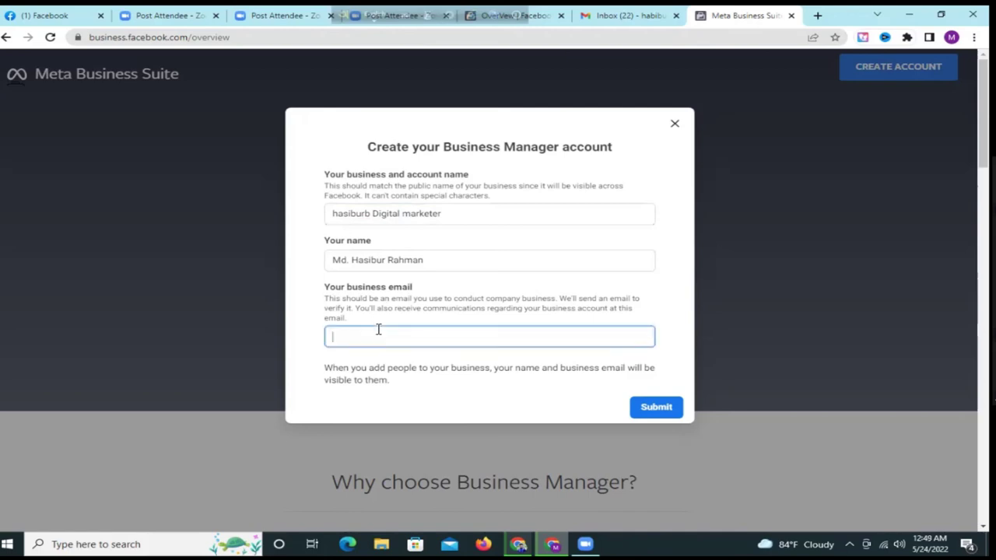
pyautogui.hotkey('ctrl', 'v')
pyautogui.click(661, 410)
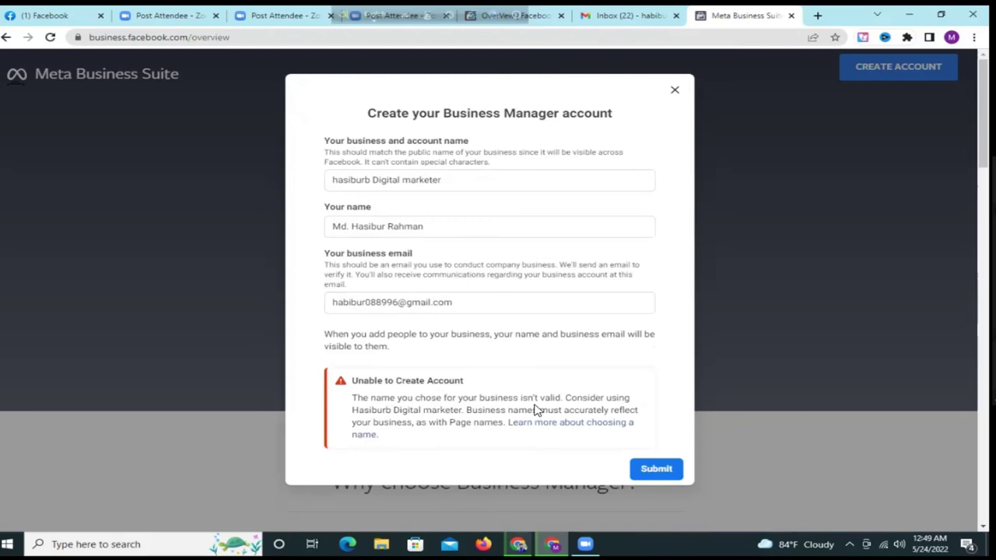
# - Trim the business name so it reads 'Digital marketer'
pyautogui.click(376, 179)
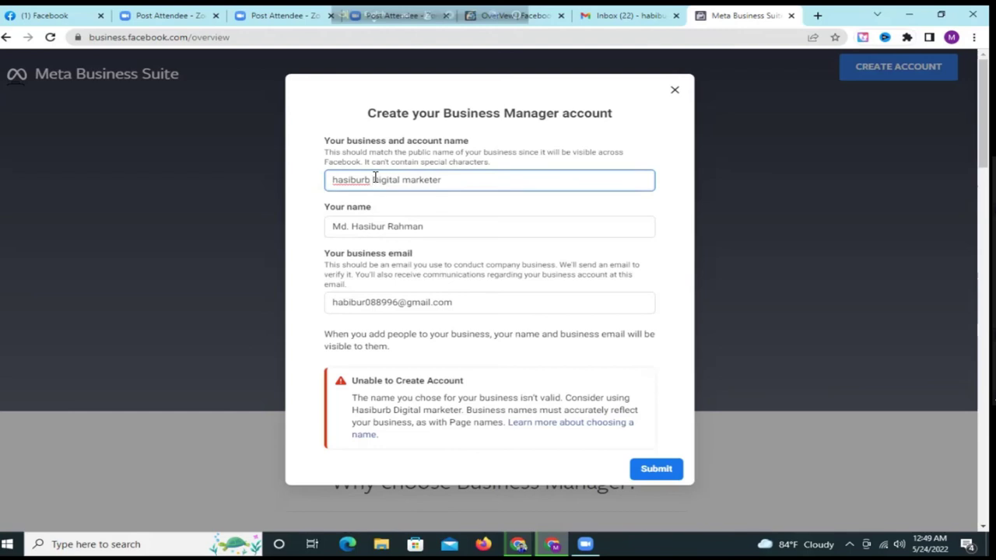
pyautogui.press('Delete')
pyautogui.moveTo(462, 180); pyautogui.dragTo(370, 179)
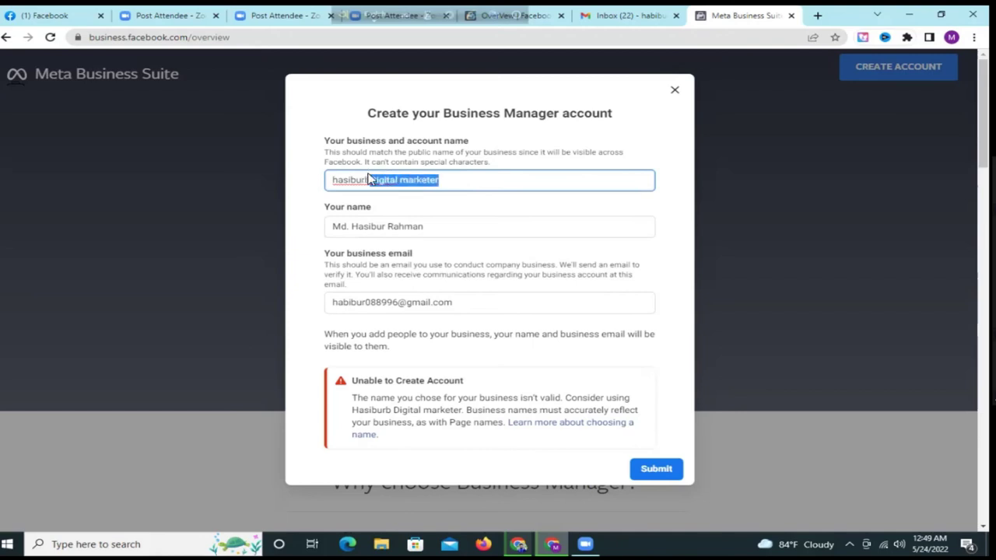
pyautogui.click(370, 179)
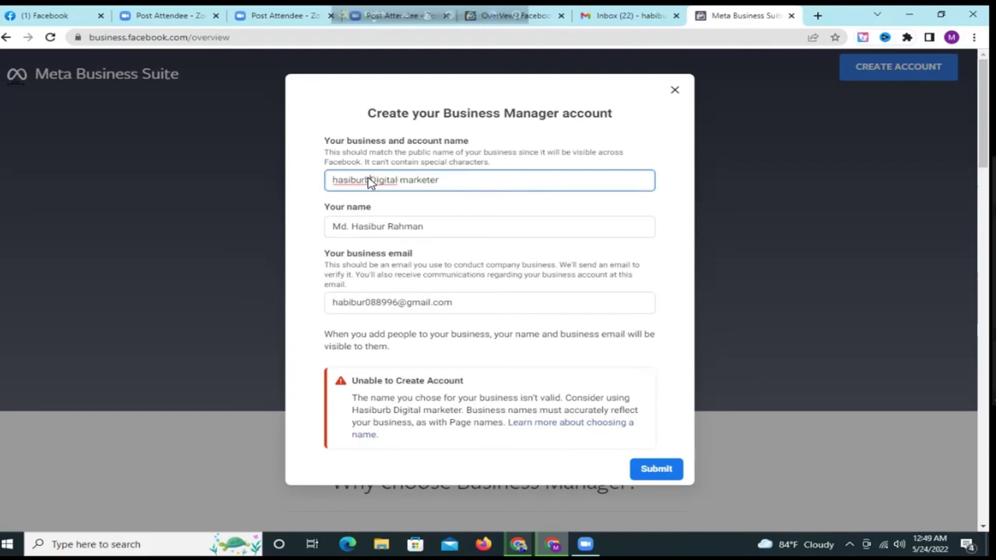
pyautogui.press('BackSpace')
pyautogui.press('BackSpace')
pyautogui.press('BackSpace')
pyautogui.press('BackSpace')
pyautogui.press('BackSpace')
pyautogui.press('BackSpace')
pyautogui.press('BackSpace')
pyautogui.press('BackSpace')
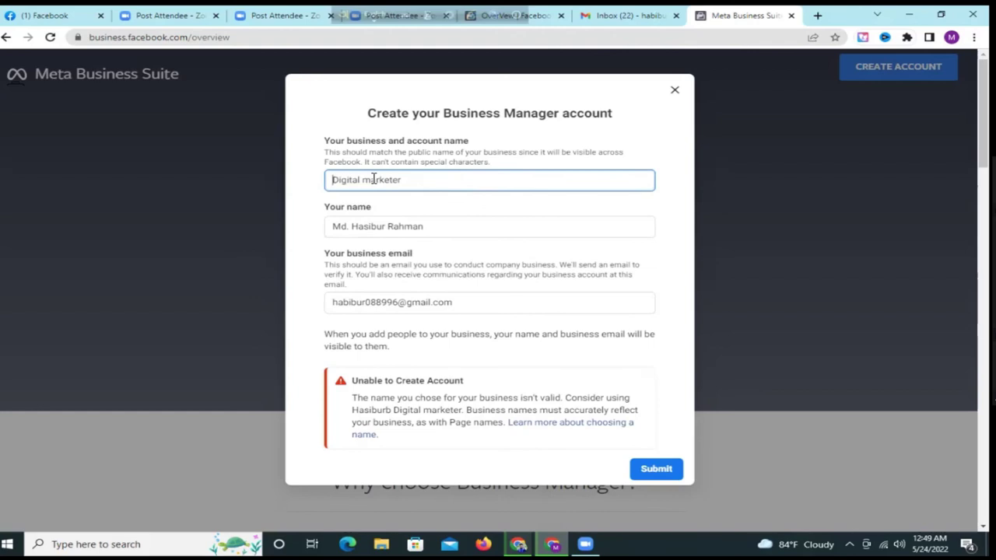
# - Resubmit the account form and dismiss the 'Digital marketer was created!' confirmation
pyautogui.click(649, 470)
pyautogui.click(648, 467)
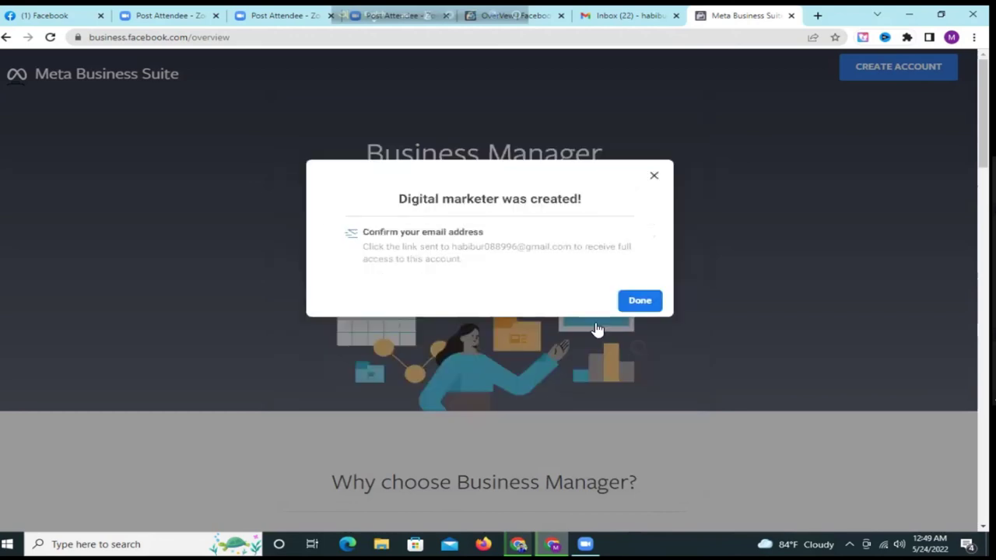
pyautogui.click(647, 301)
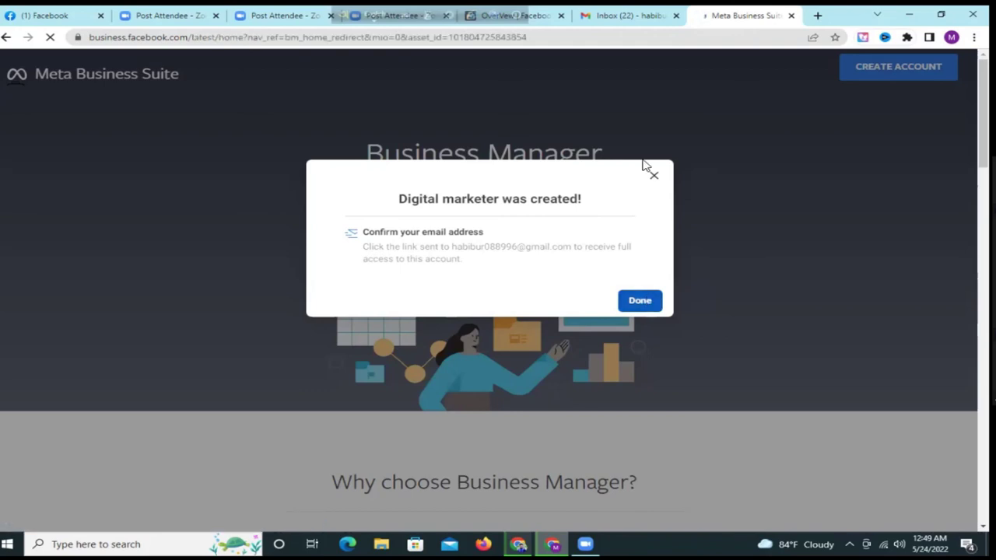
# - Switch to Gmail and reload the inbox repeatedly to fetch new mail
pyautogui.click(635, 19)
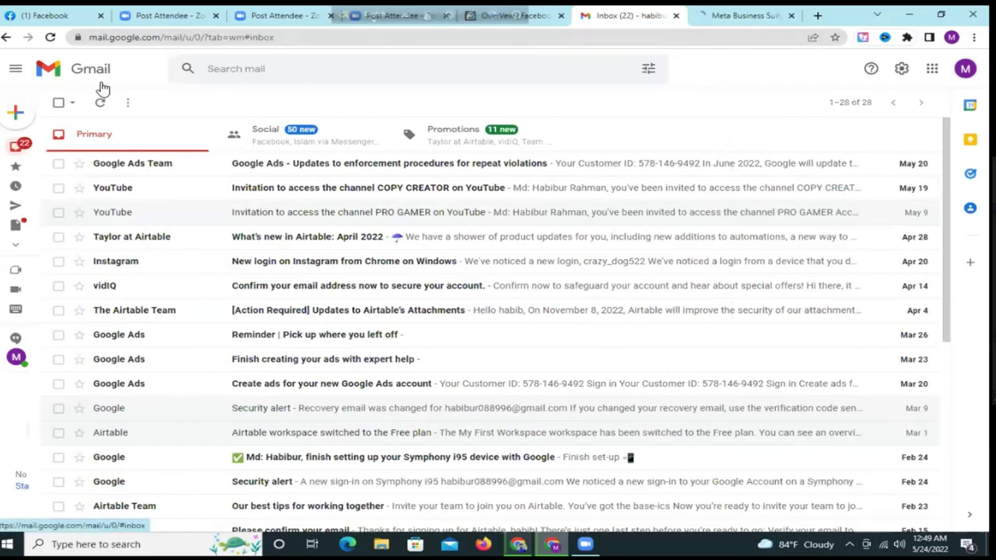
pyautogui.click(49, 37)
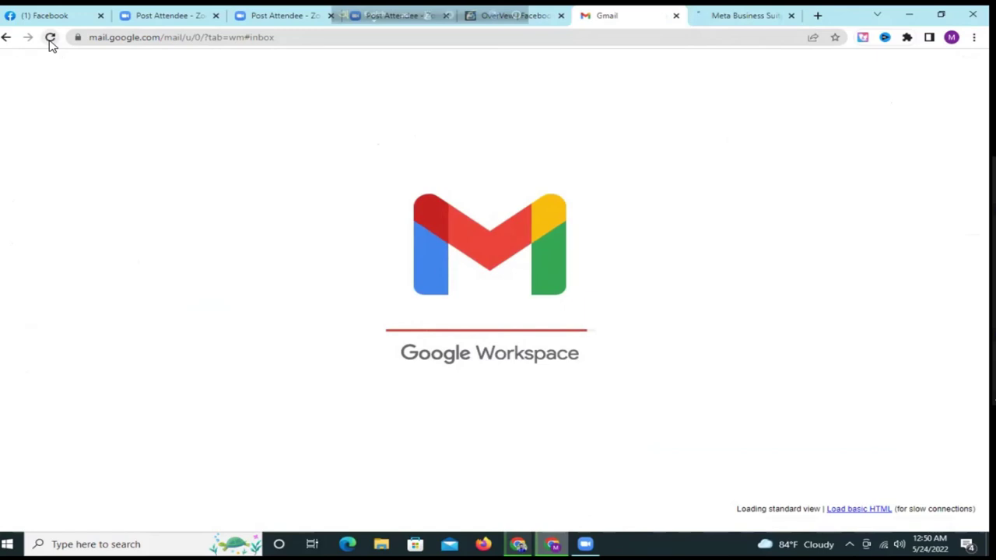
pyautogui.click(50, 40)
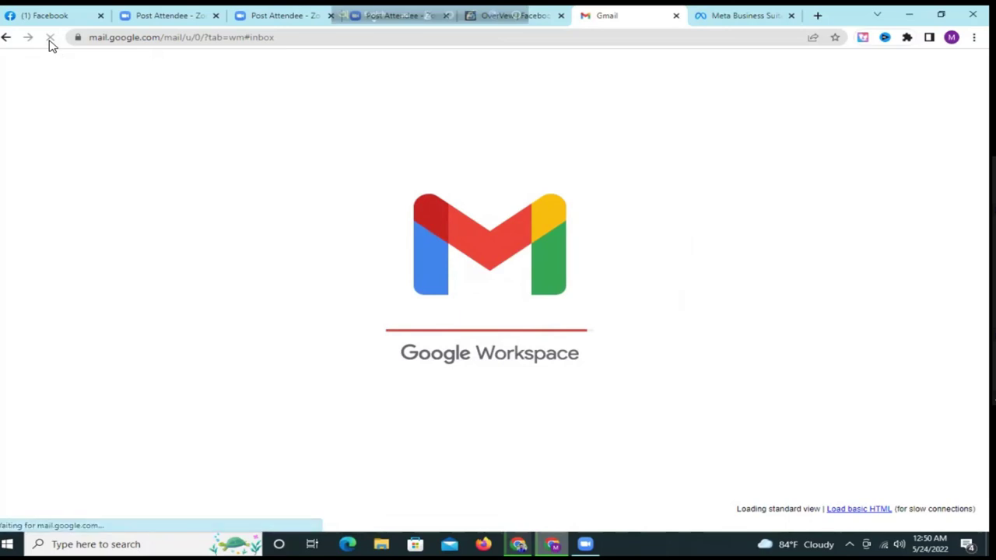
pyautogui.click(49, 41)
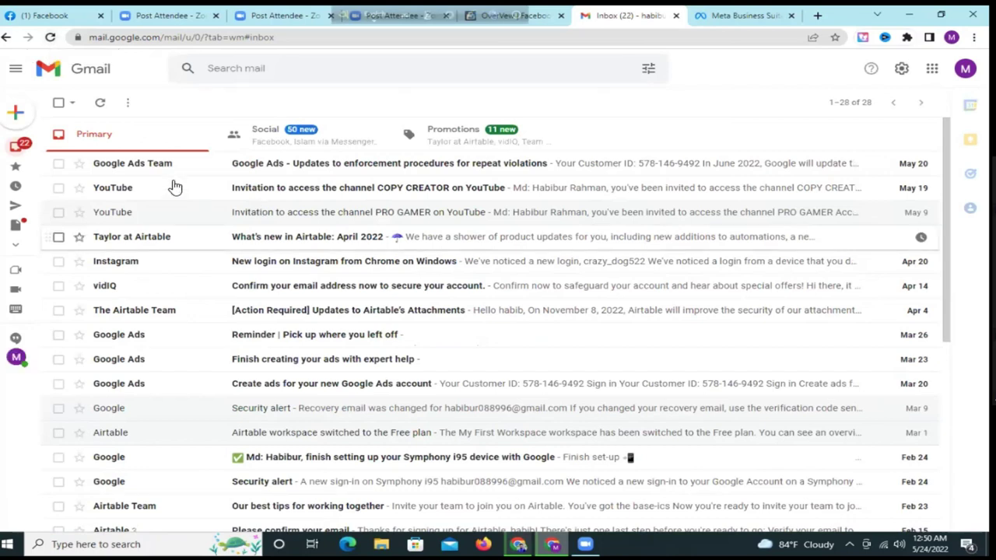
# - Find Facebook's 'Confirm your business email address' message in the Social tab and open it
pyautogui.click(448, 141)
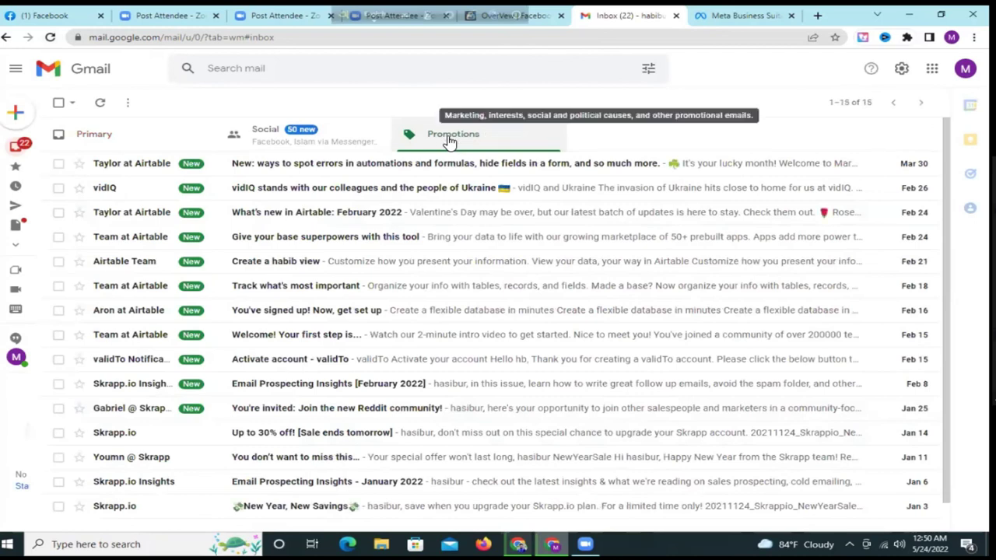
pyautogui.click(315, 144)
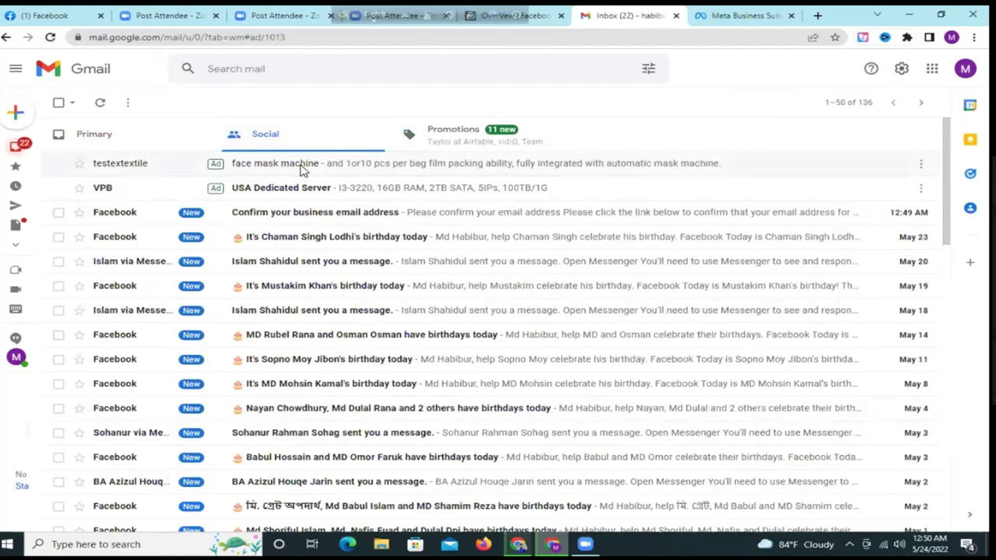
pyautogui.click(303, 170)
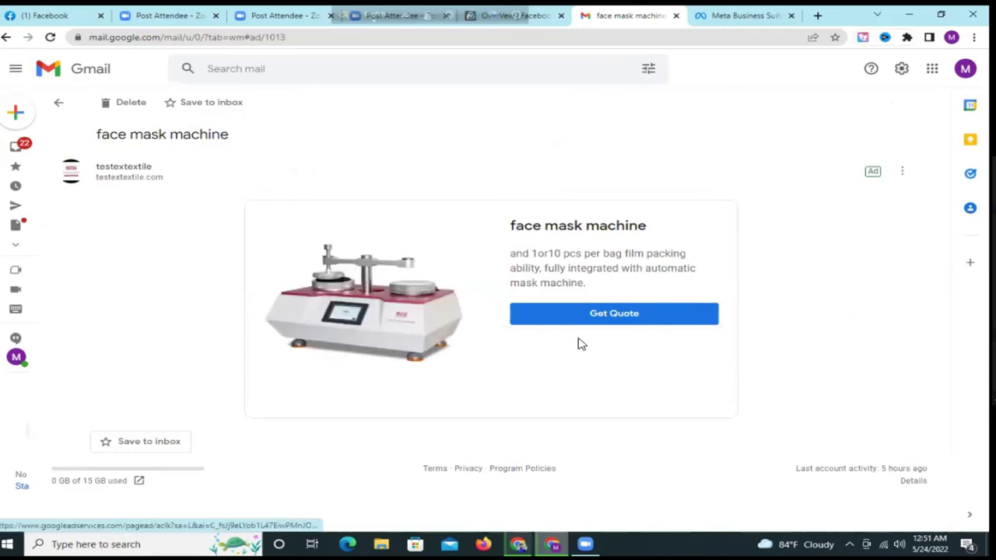
pyautogui.click(62, 107)
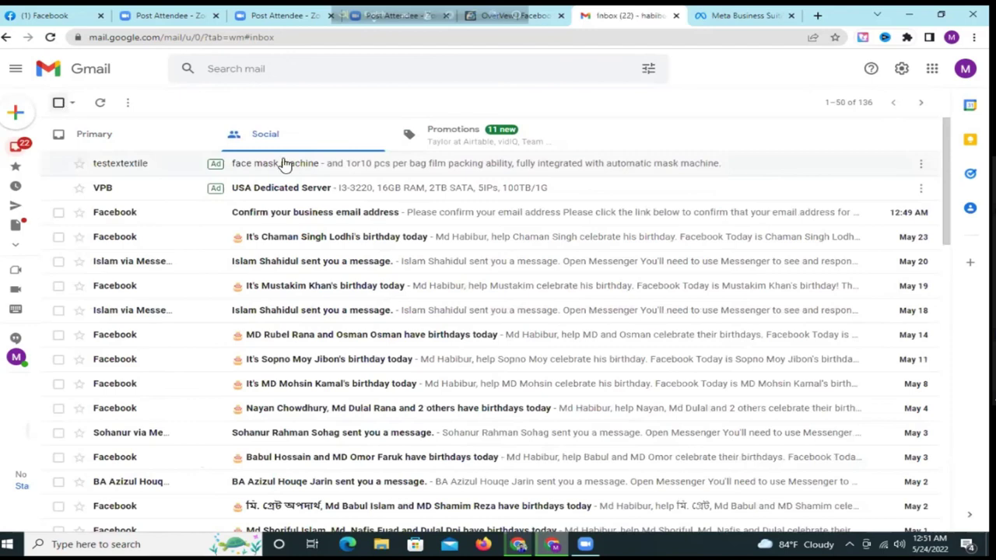
pyautogui.click(295, 214)
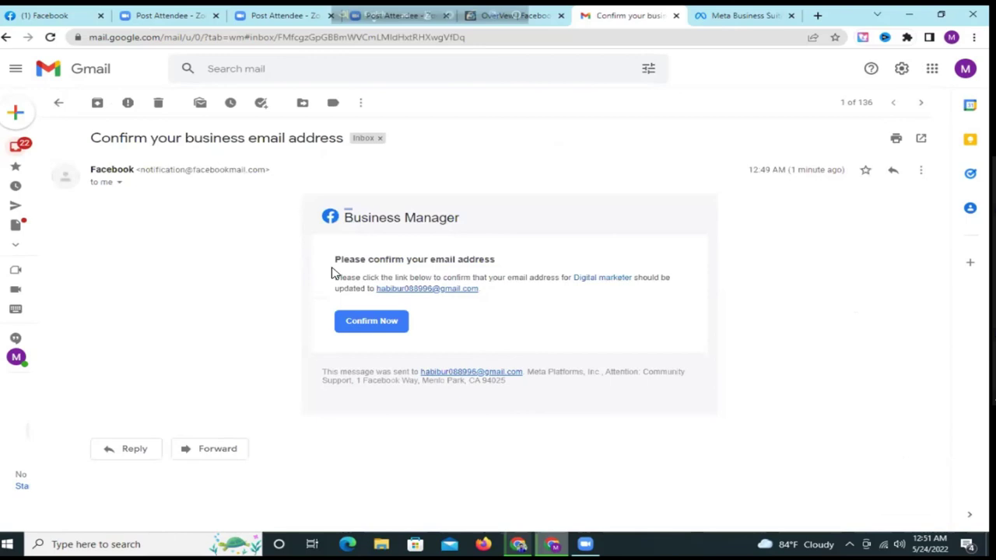
# - Follow the Confirm Now link in the Facebook email to verify the Digital marketer business email
pyautogui.click(367, 323)
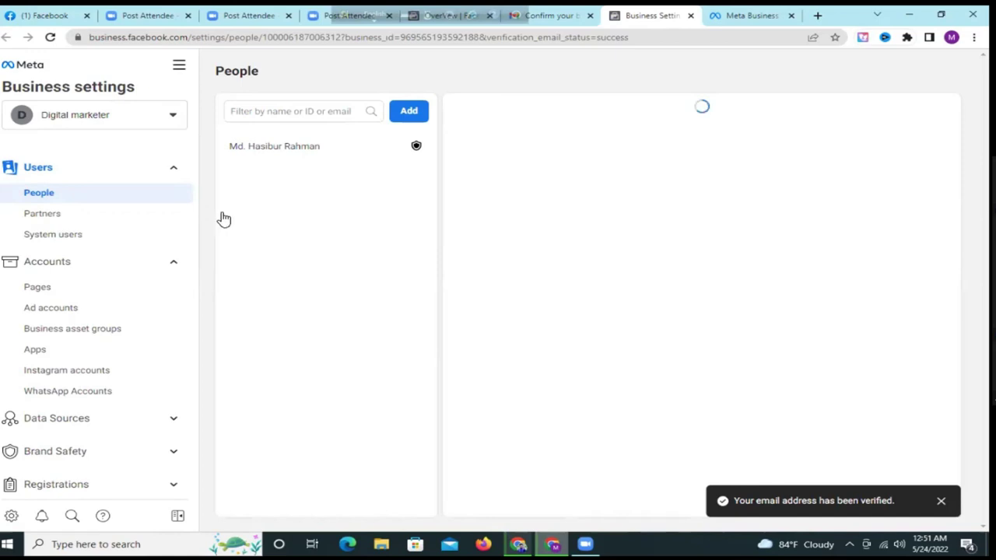
# - Bring up the business account list showing Digital marketer beside the personal account
pyautogui.click(309, 109)
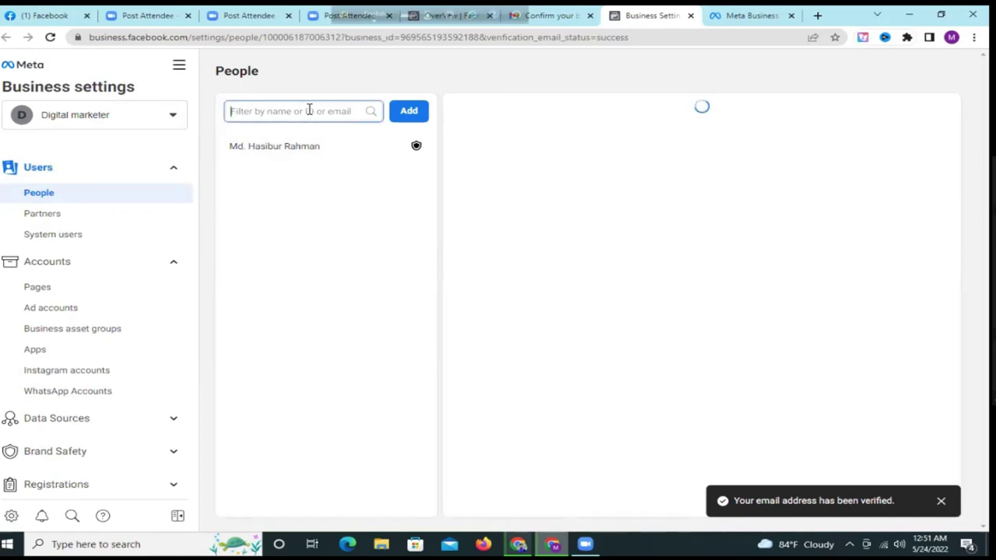
pyautogui.click(103, 119)
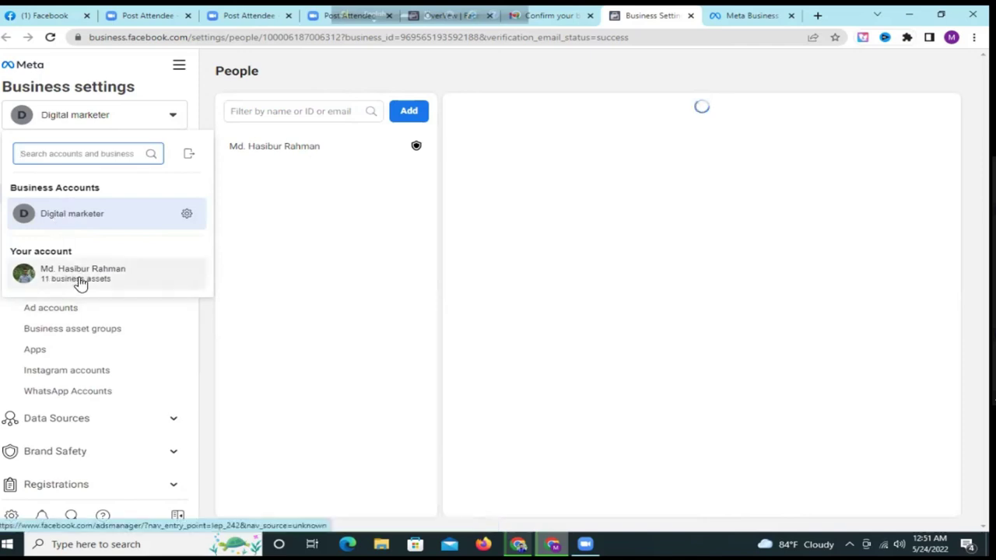
pyautogui.moveTo(81, 284)
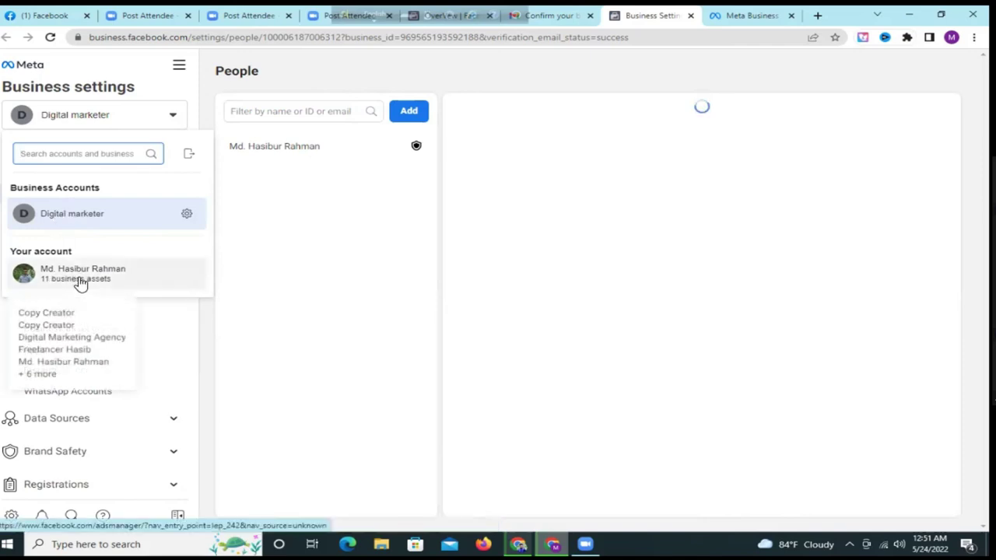